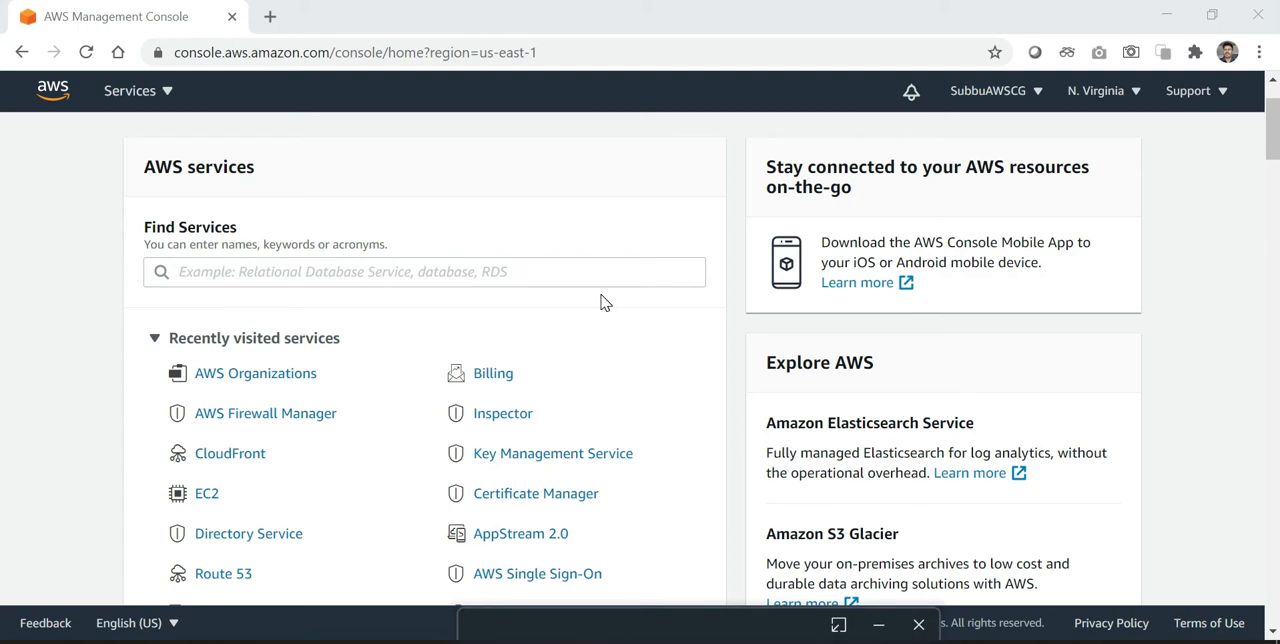
scroll(604, 302, up, 1)
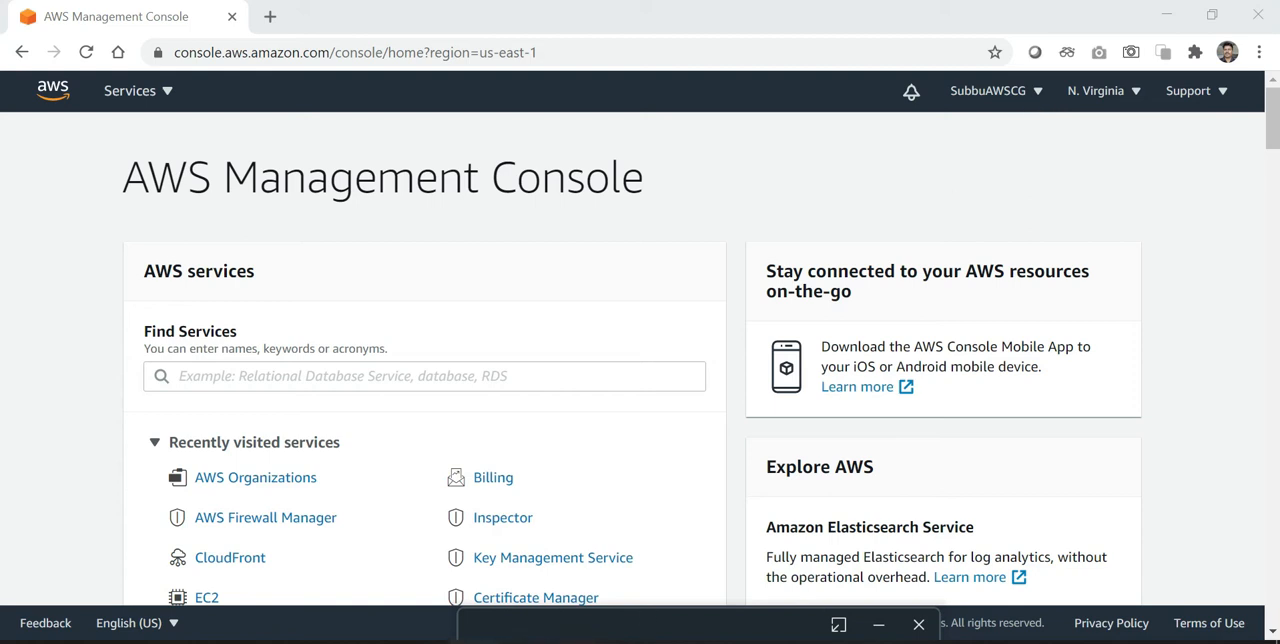
mouse_move(475, 640)
click(545, 604)
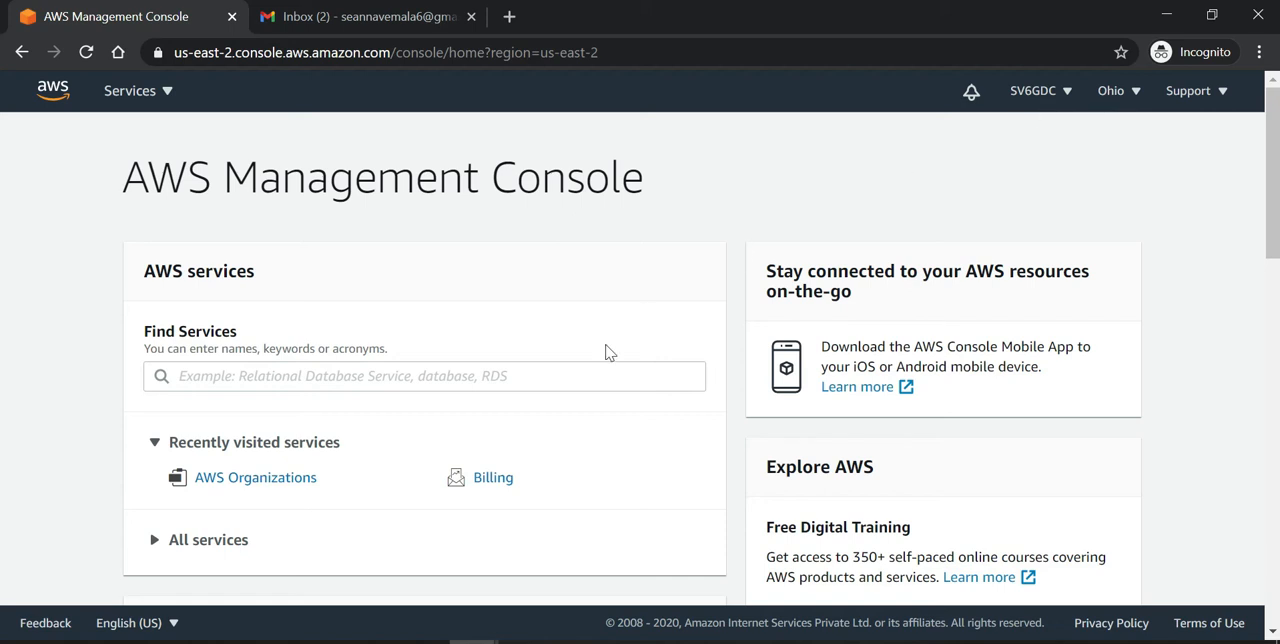
mouse_move(473, 641)
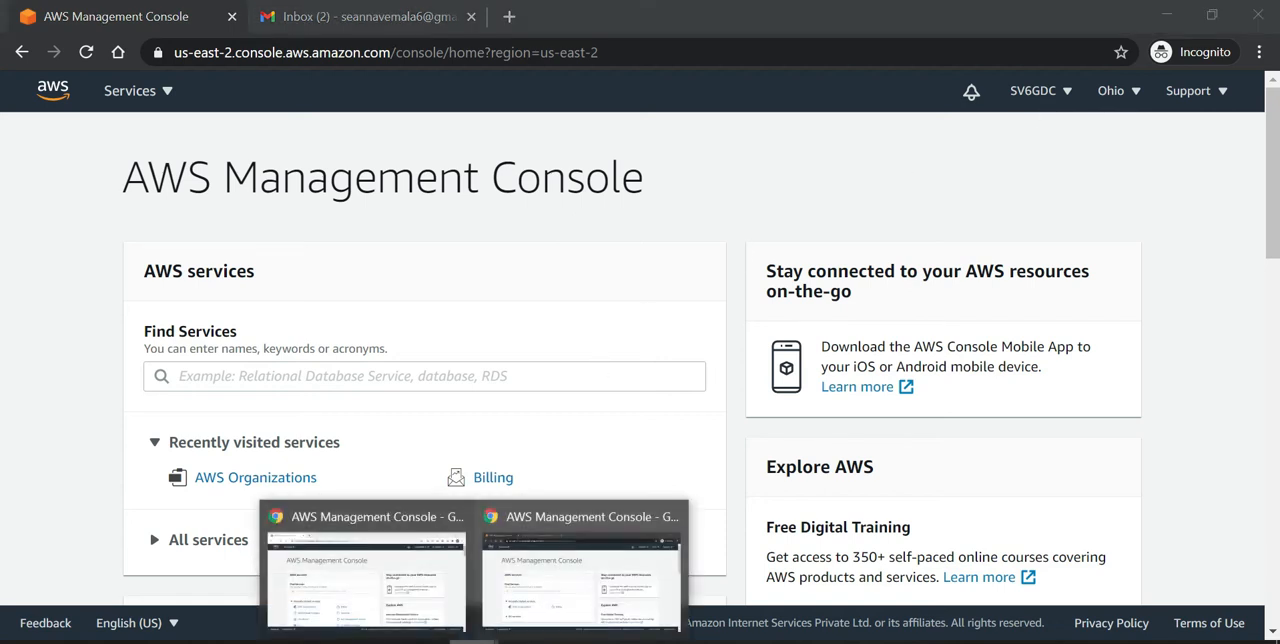
click(389, 606)
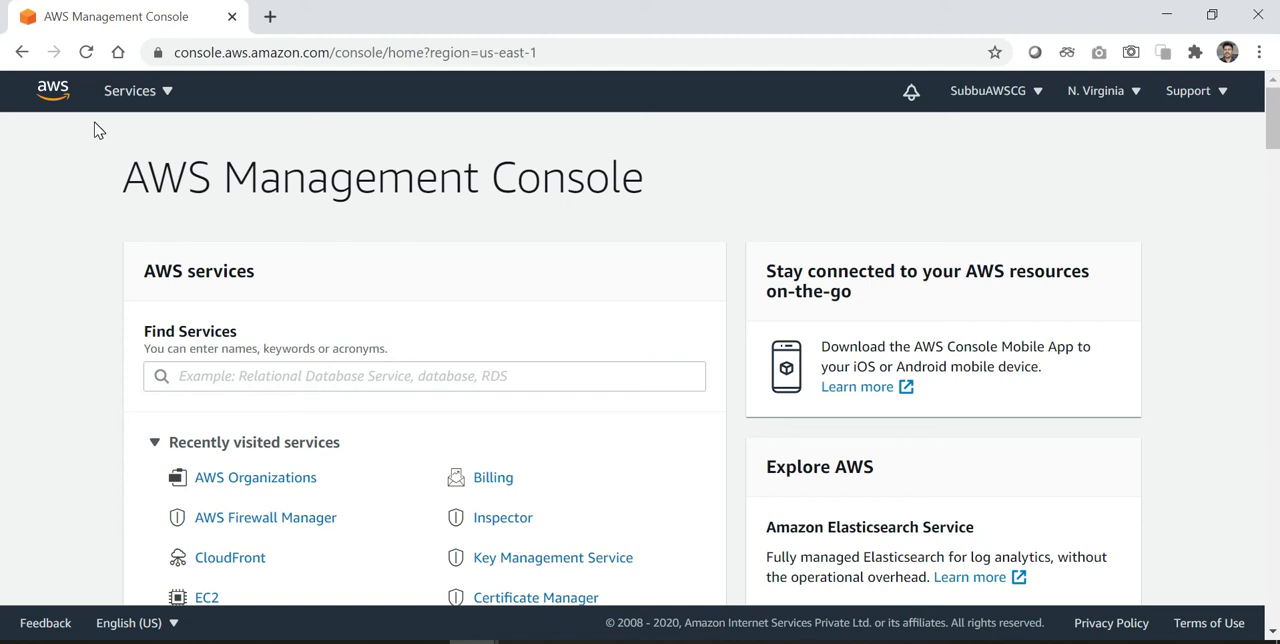
Step: Open the AWS Organizations page for the account in the regular browser window and for the account in the incognito window
click(1035, 97)
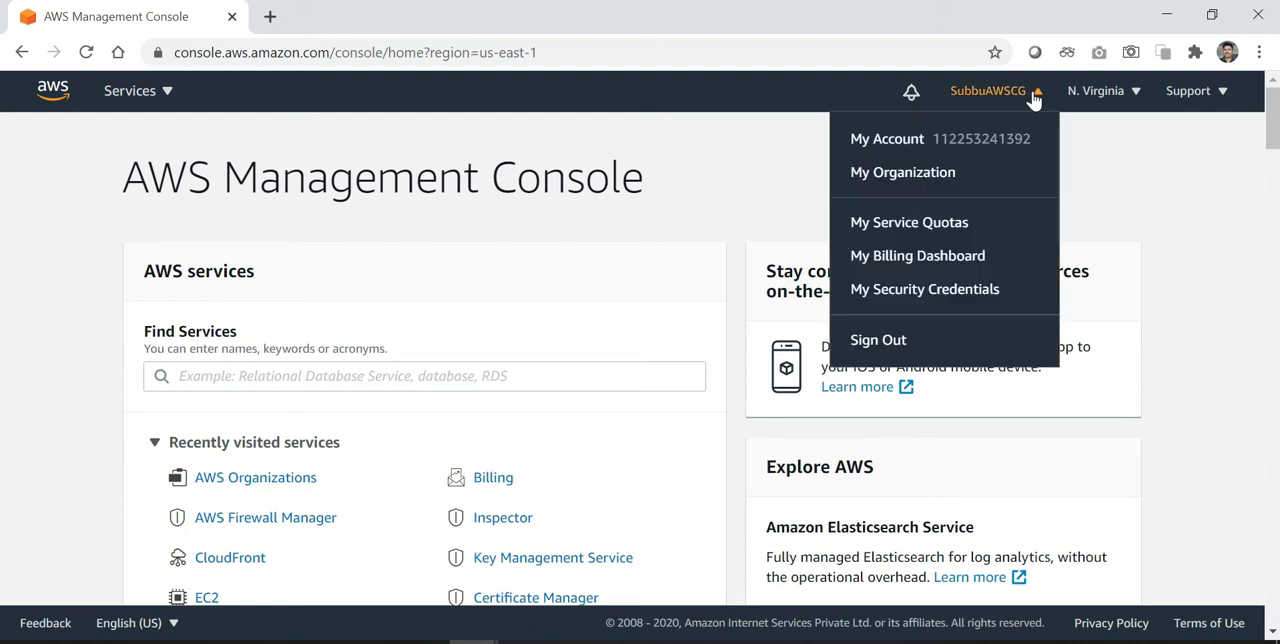
click(918, 176)
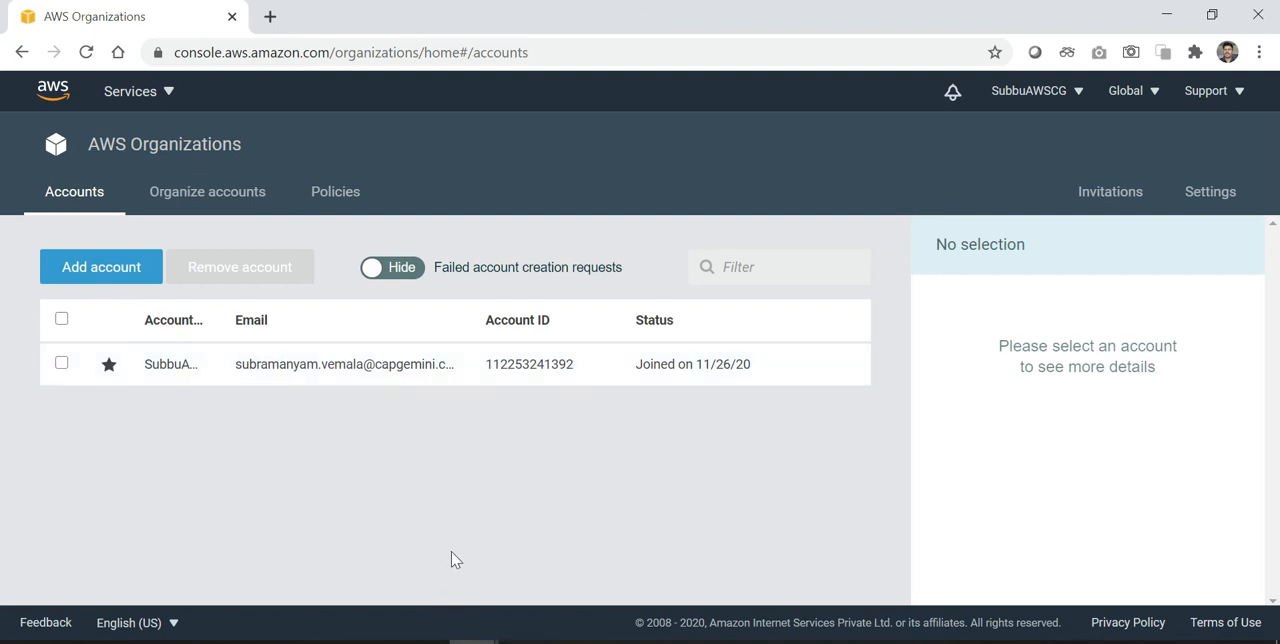
mouse_move(473, 642)
click(558, 598)
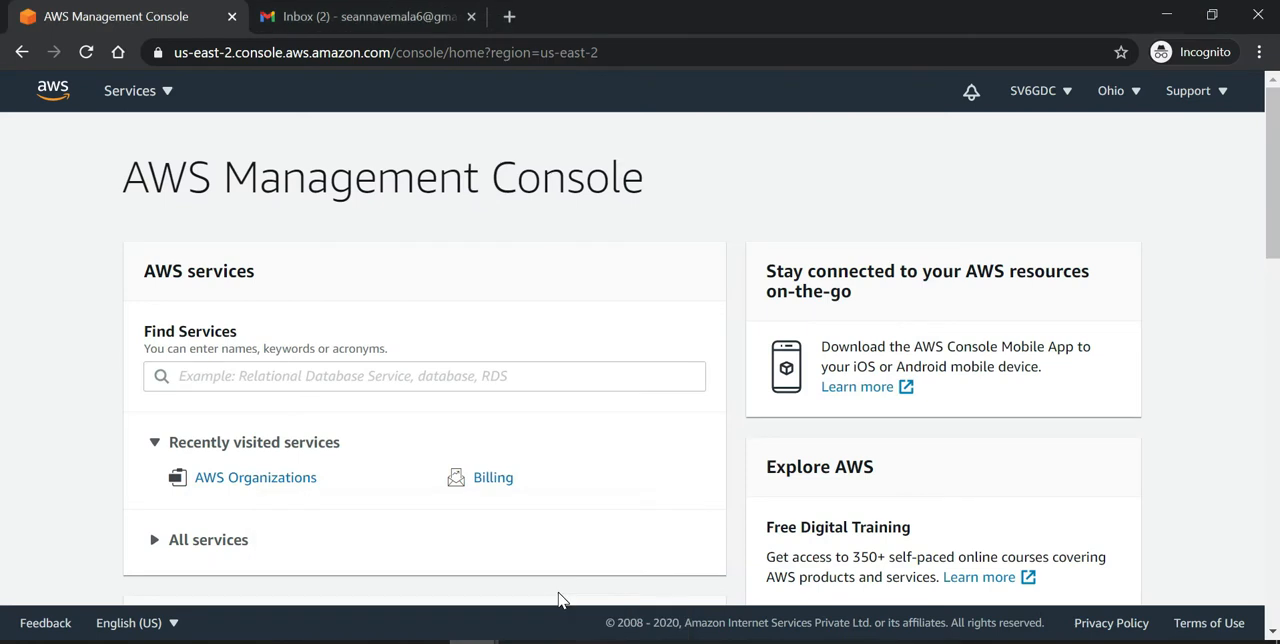
click(1043, 95)
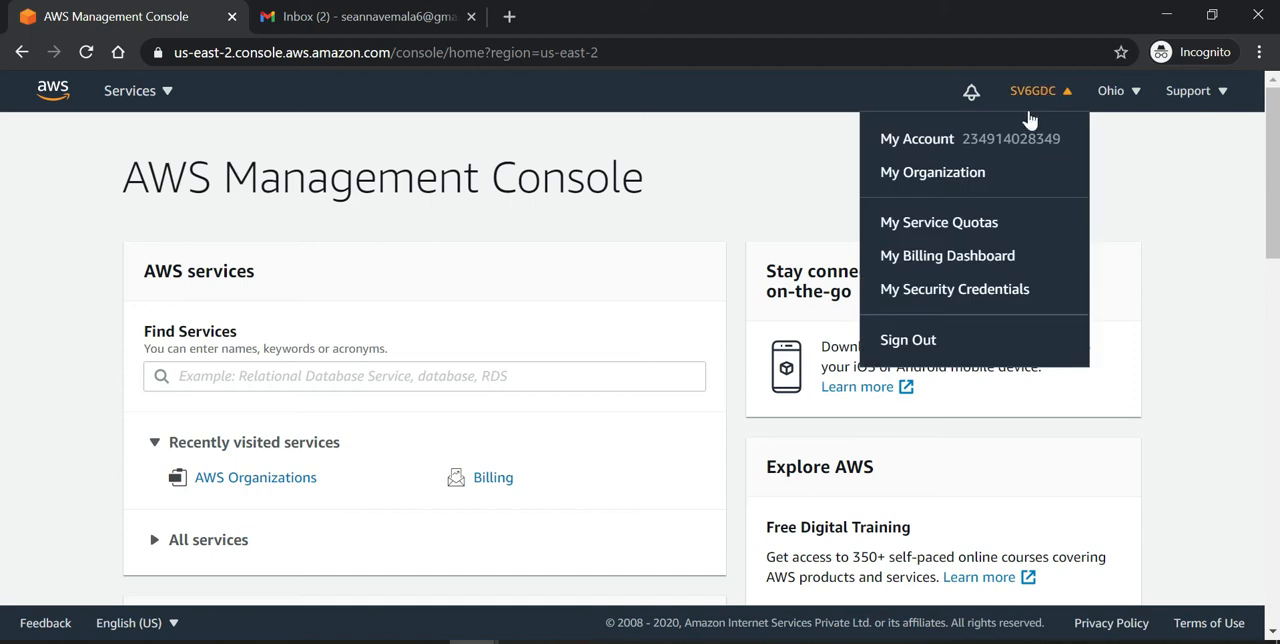
click(941, 180)
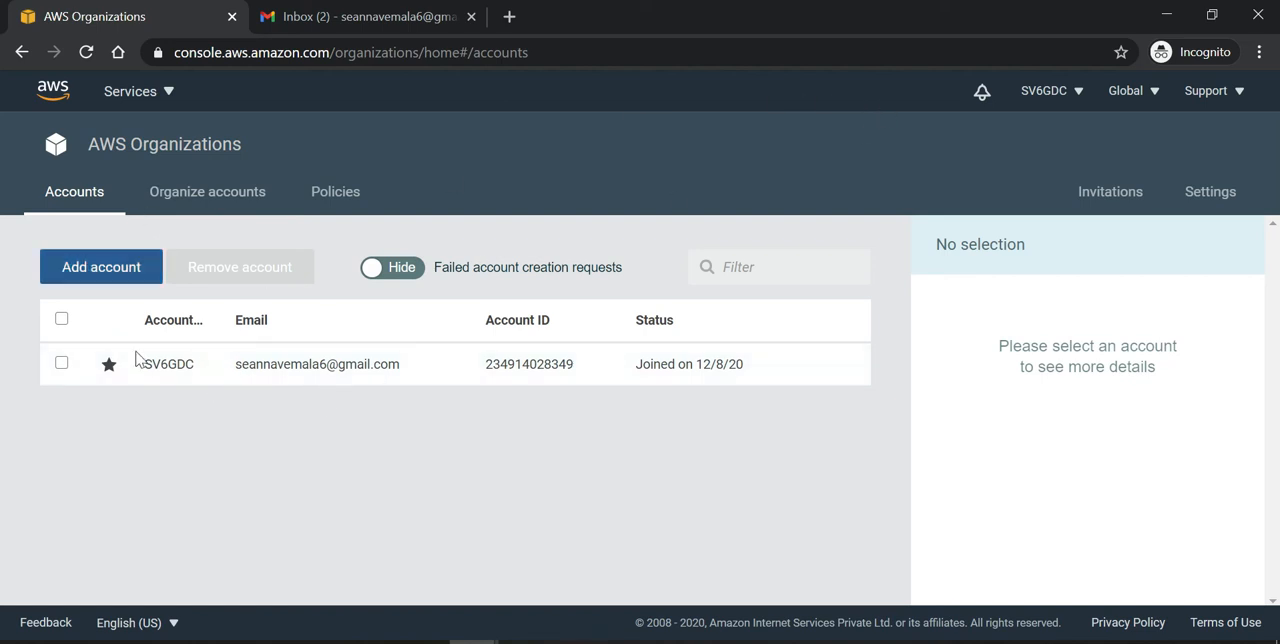
Step: Copy the account ID from the details of the incognito window's account and return to the regular browser window
click(267, 376)
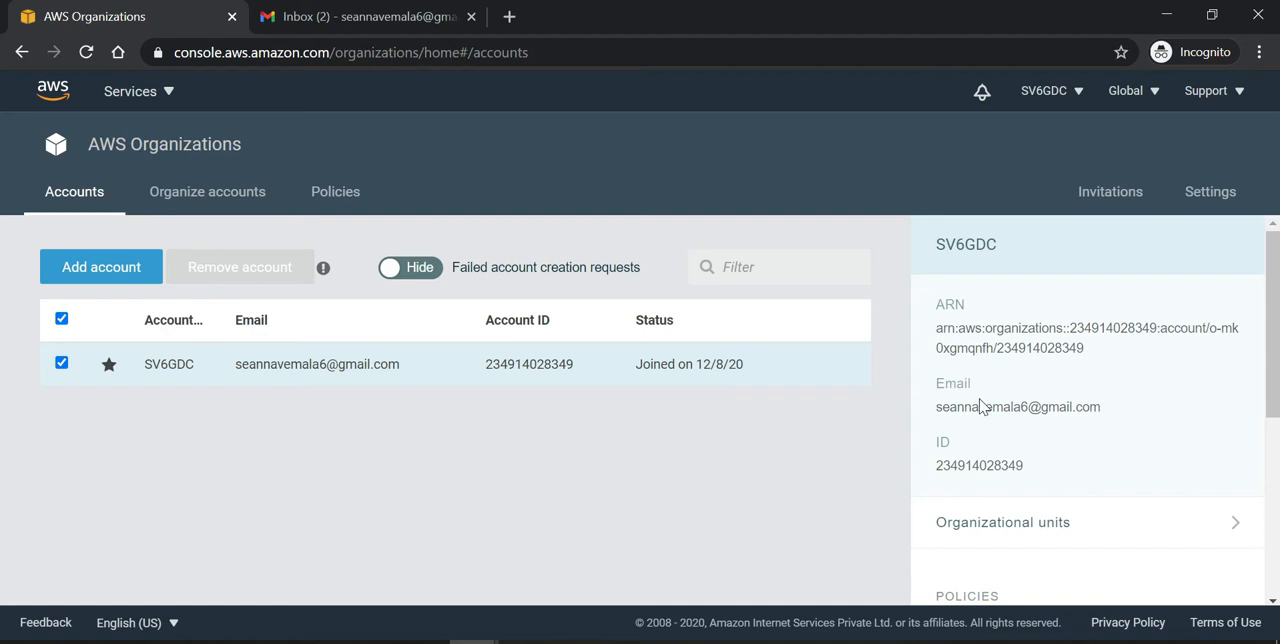
double_click(979, 465)
key(ctrl+c)
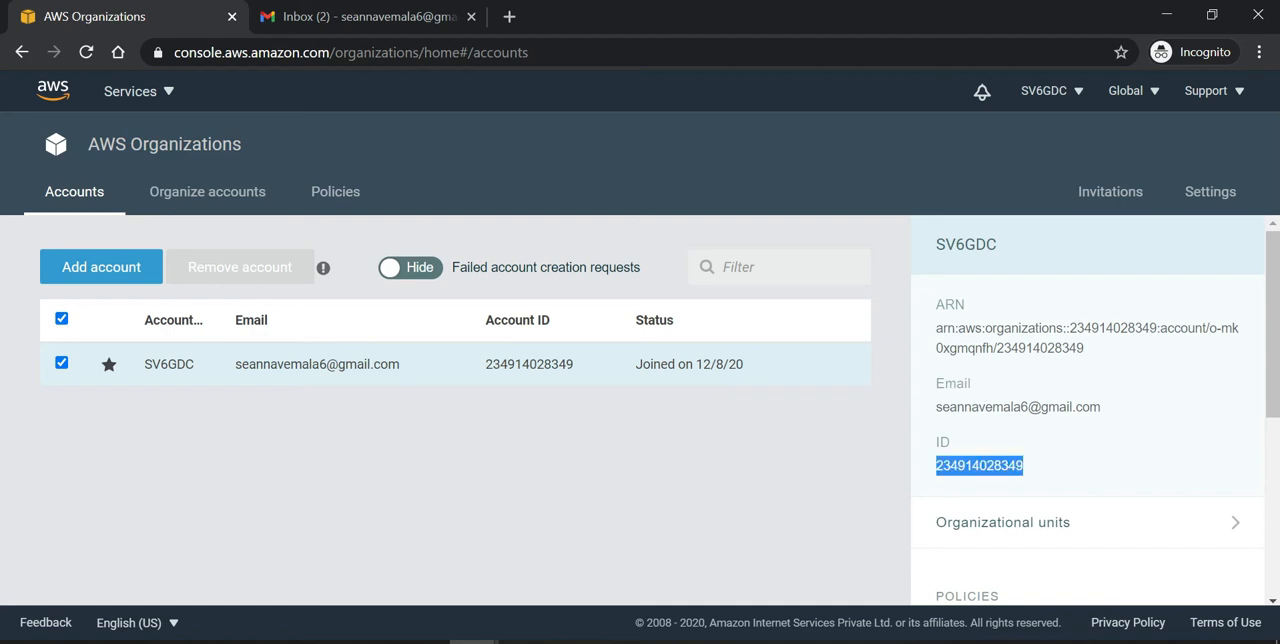
click(1167, 20)
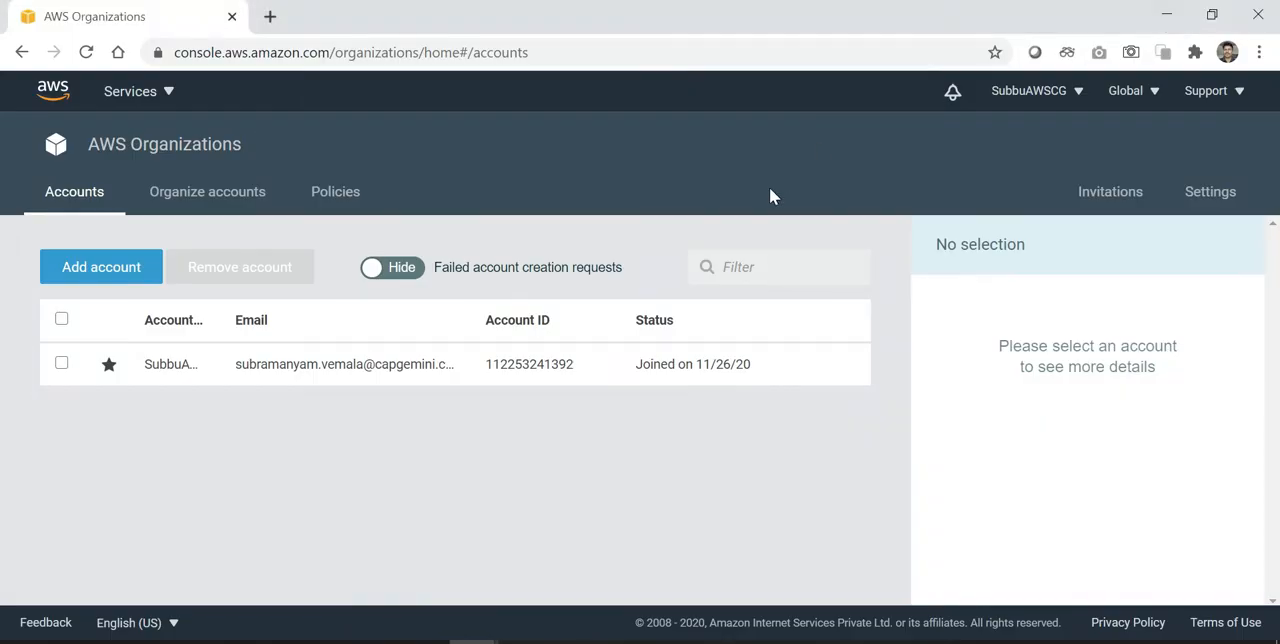
Step: Start adding an existing account to the organization by invitation and enter the copied account ID
click(90, 276)
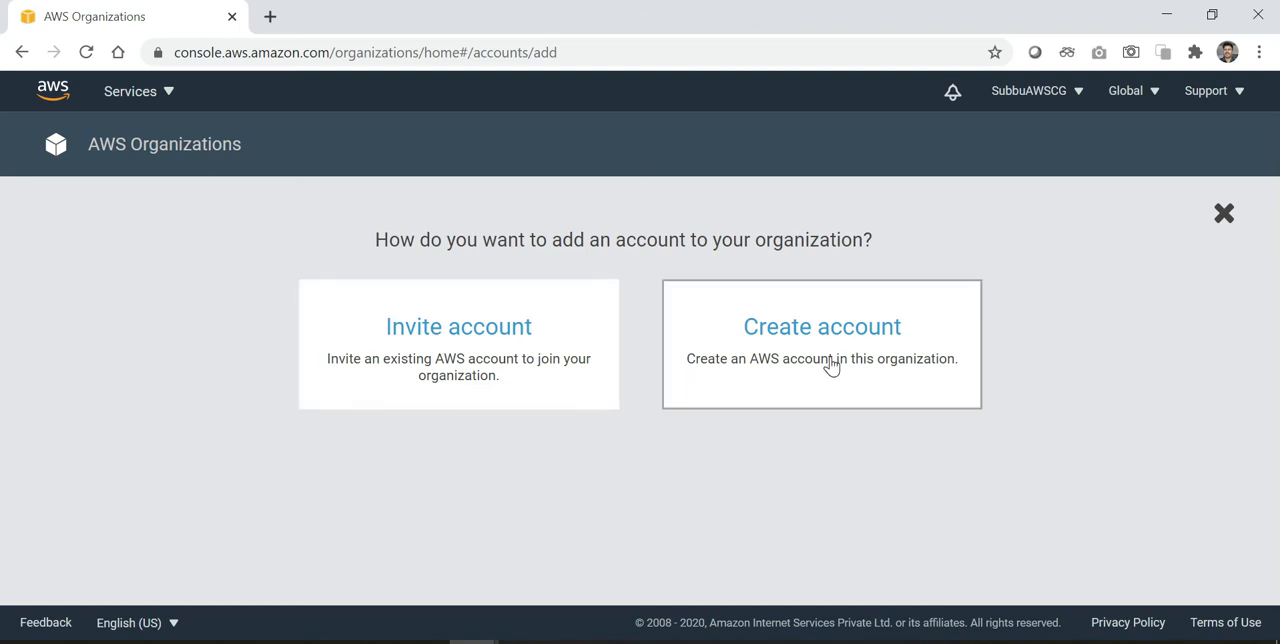
click(481, 350)
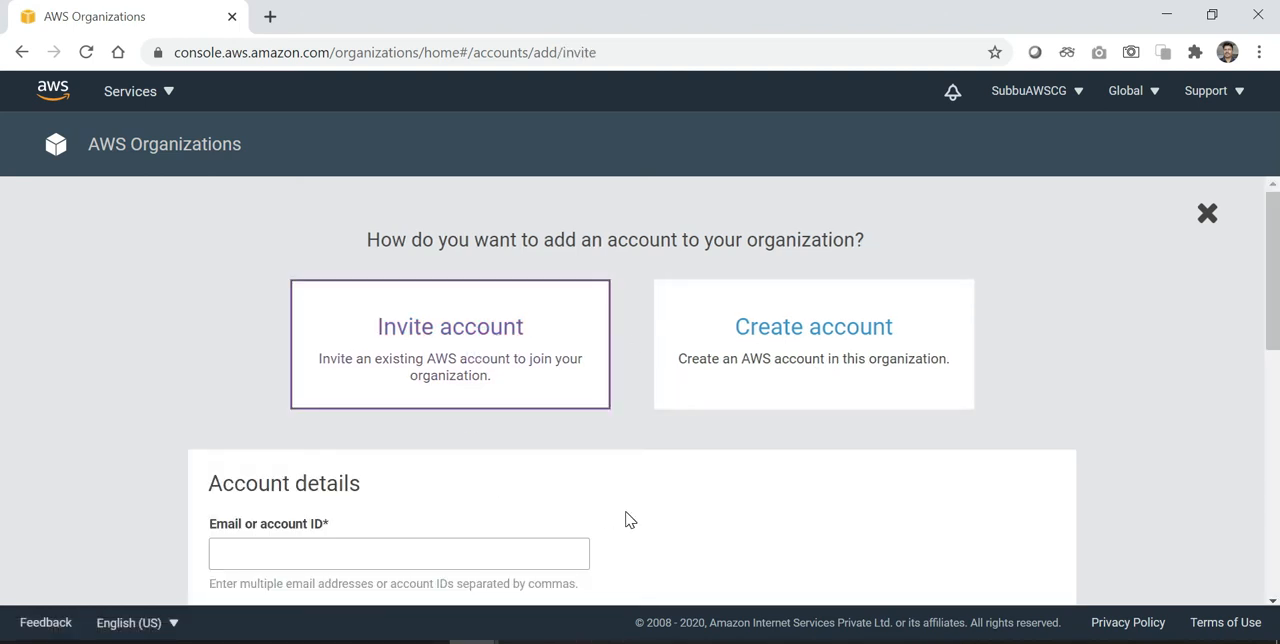
scroll(628, 519, down, 2)
scroll(629, 519, up, 2)
scroll(629, 519, down, 3)
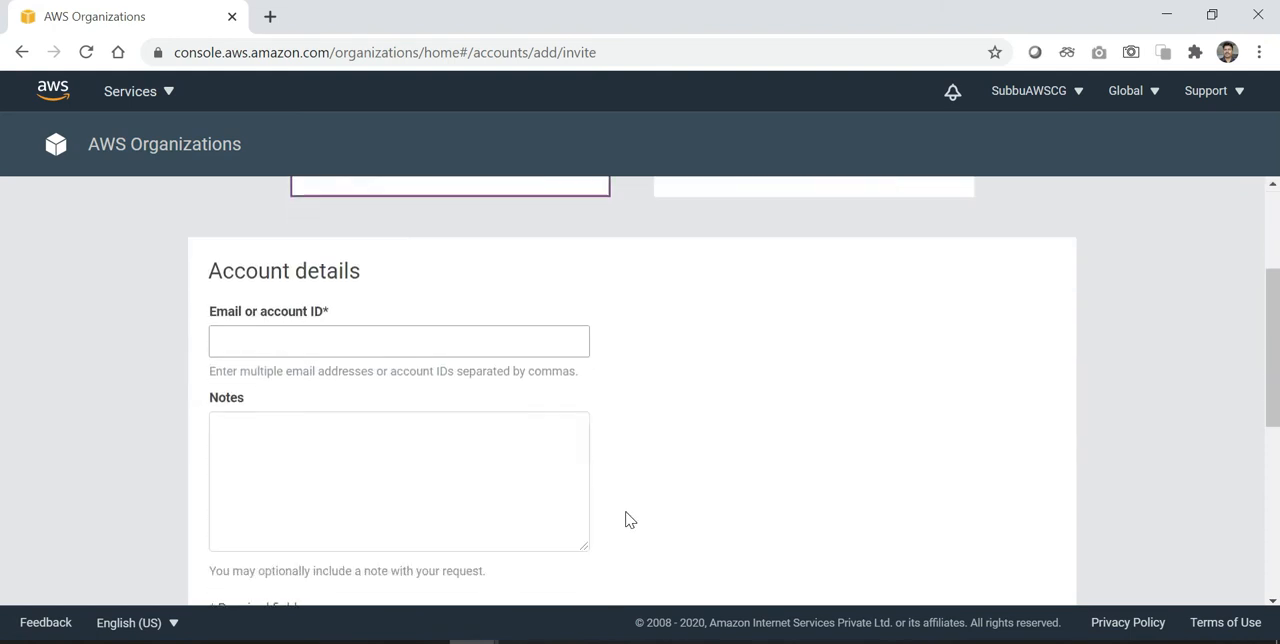
click(300, 292)
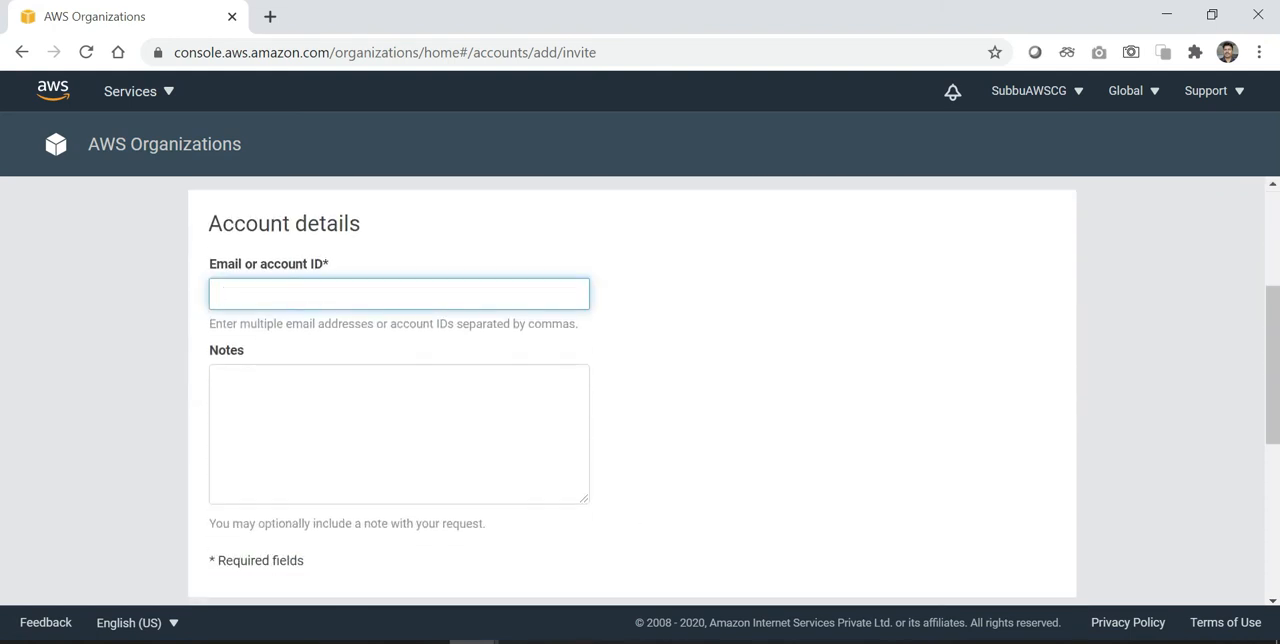
key(ctrl+v)
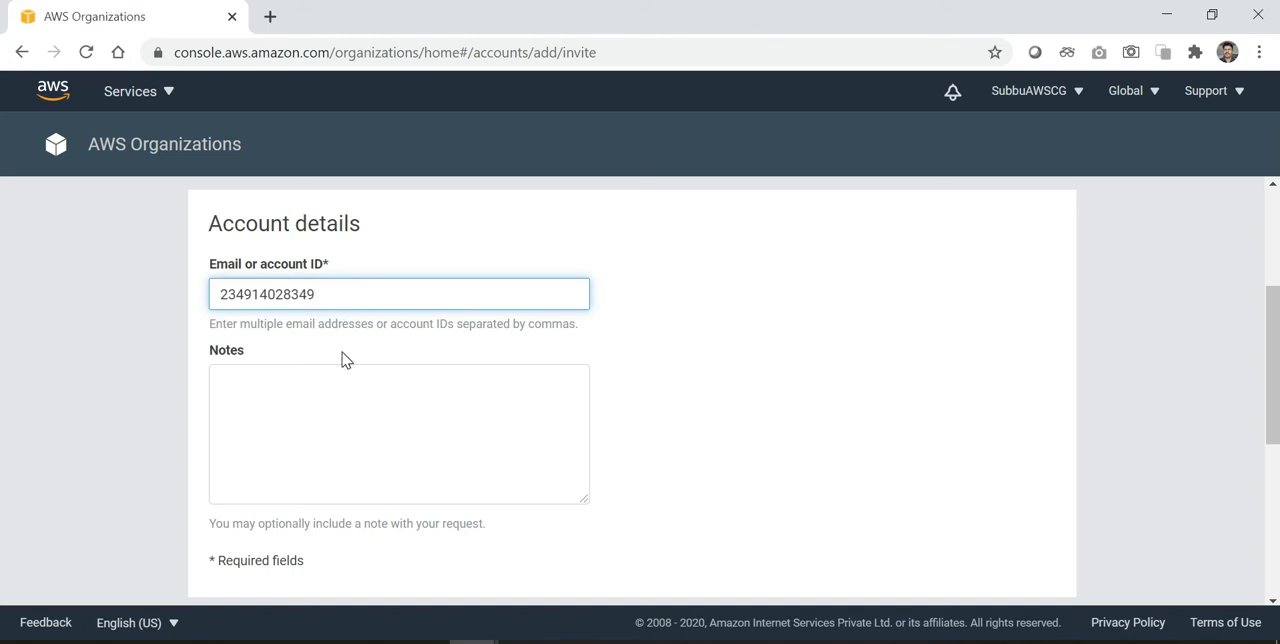
Step: Review the invitation form and try to send the invitation with no notes or tags
scroll(390, 326, up, 1)
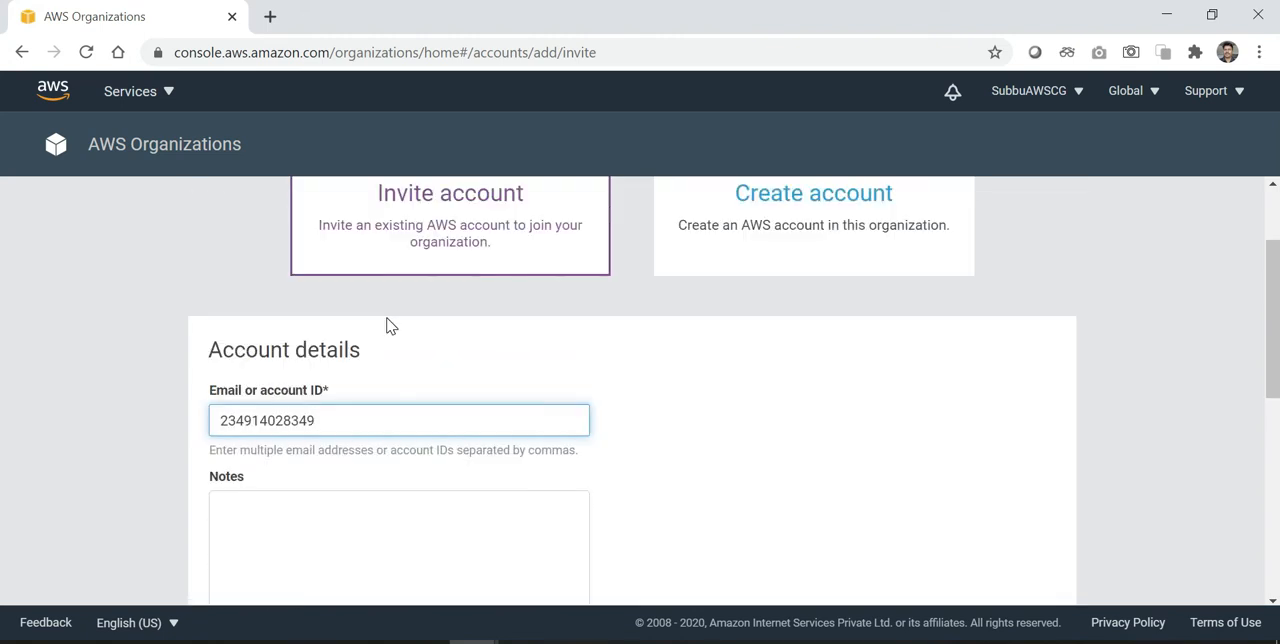
scroll(390, 326, down, 1)
scroll(390, 326, down, 1)
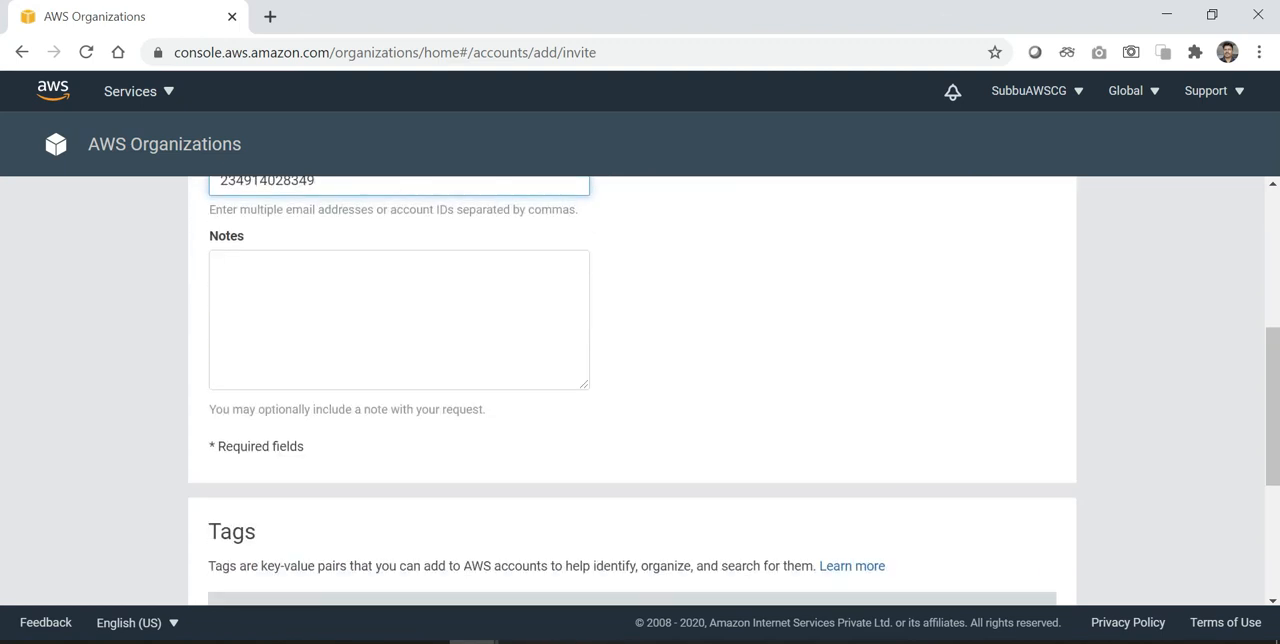
scroll(390, 326, down, 2)
scroll(391, 323, up, 3)
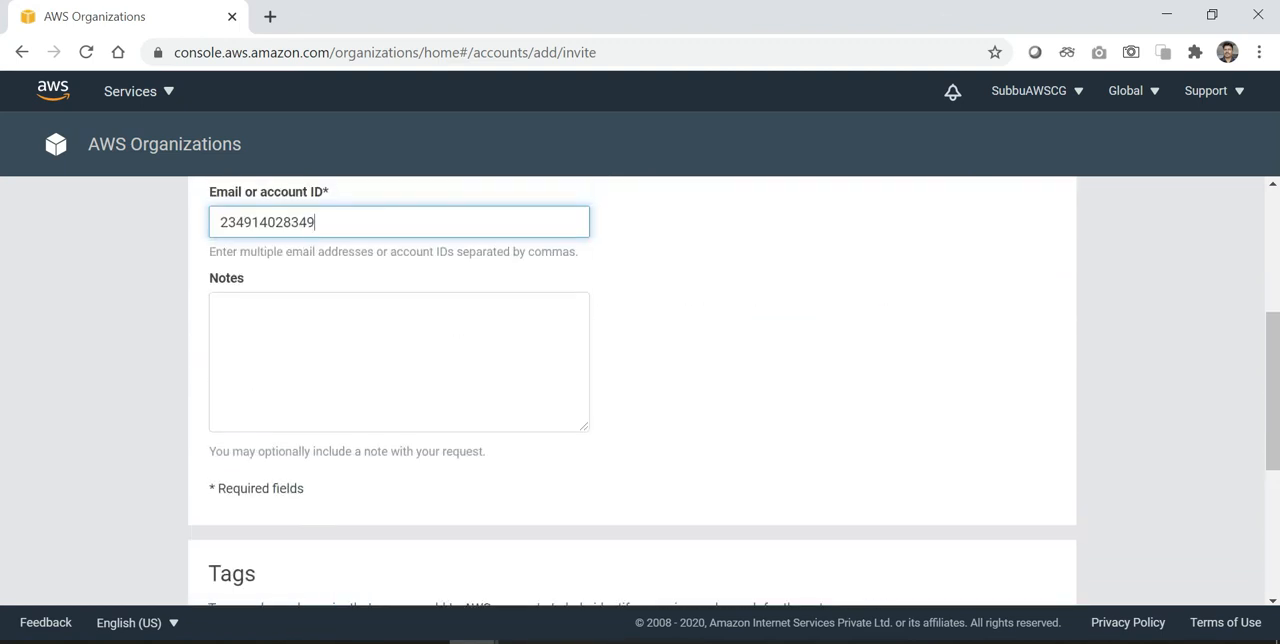
scroll(390, 326, up, 1)
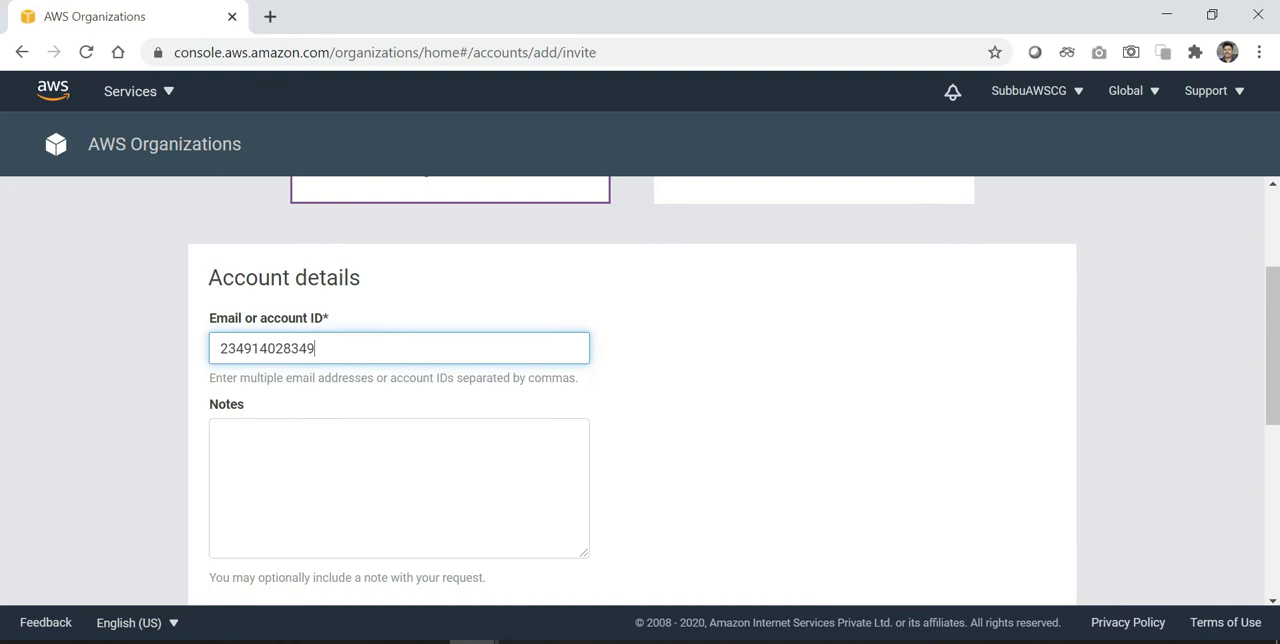
scroll(386, 472, down, 3)
scroll(390, 475, up, 2)
scroll(386, 475, up, 1)
scroll(386, 475, down, 3)
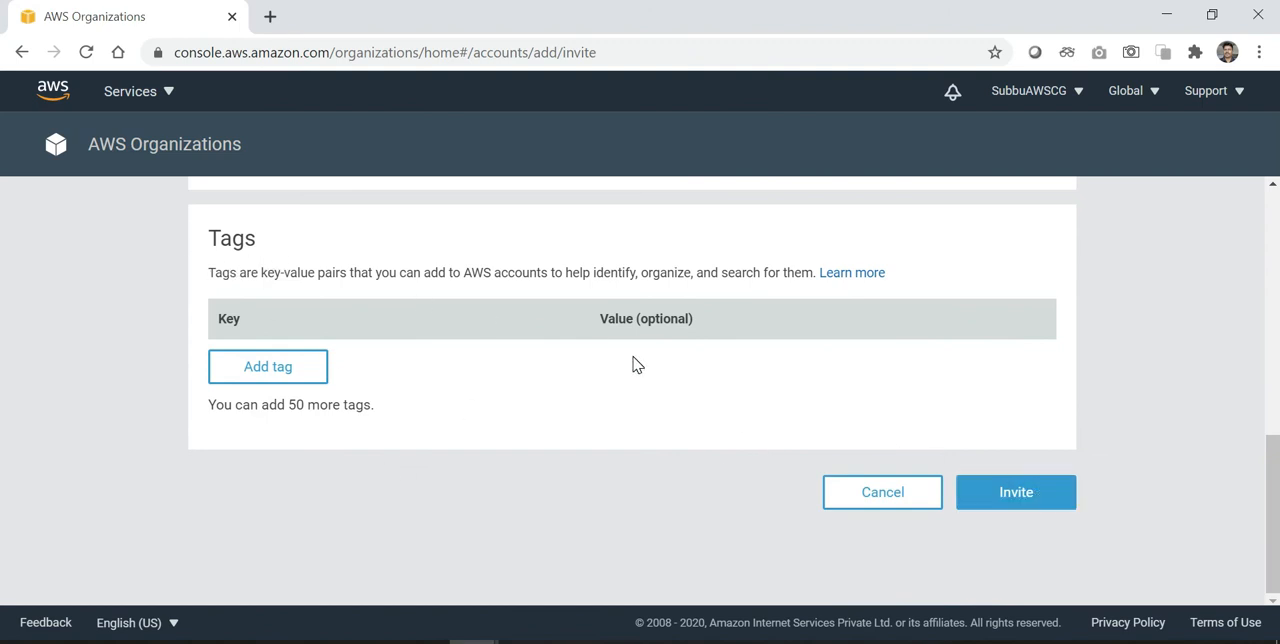
click(1024, 503)
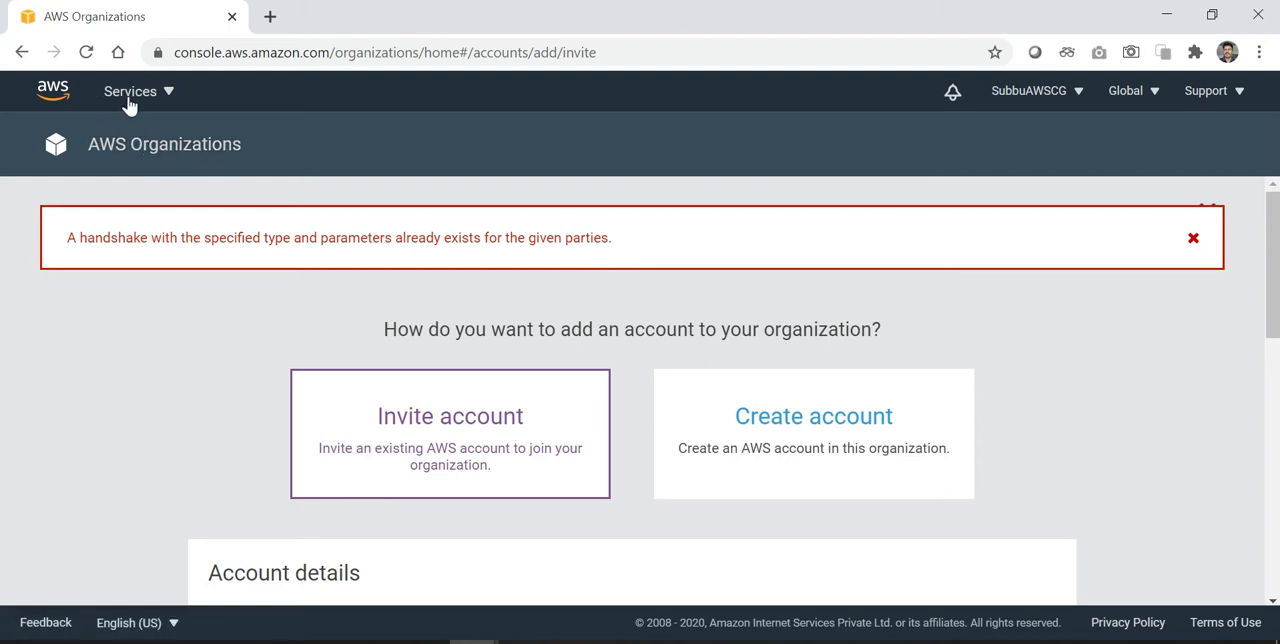
Step: Cancel the open invitation to the account in the organization's list of sent invitations
click(135, 152)
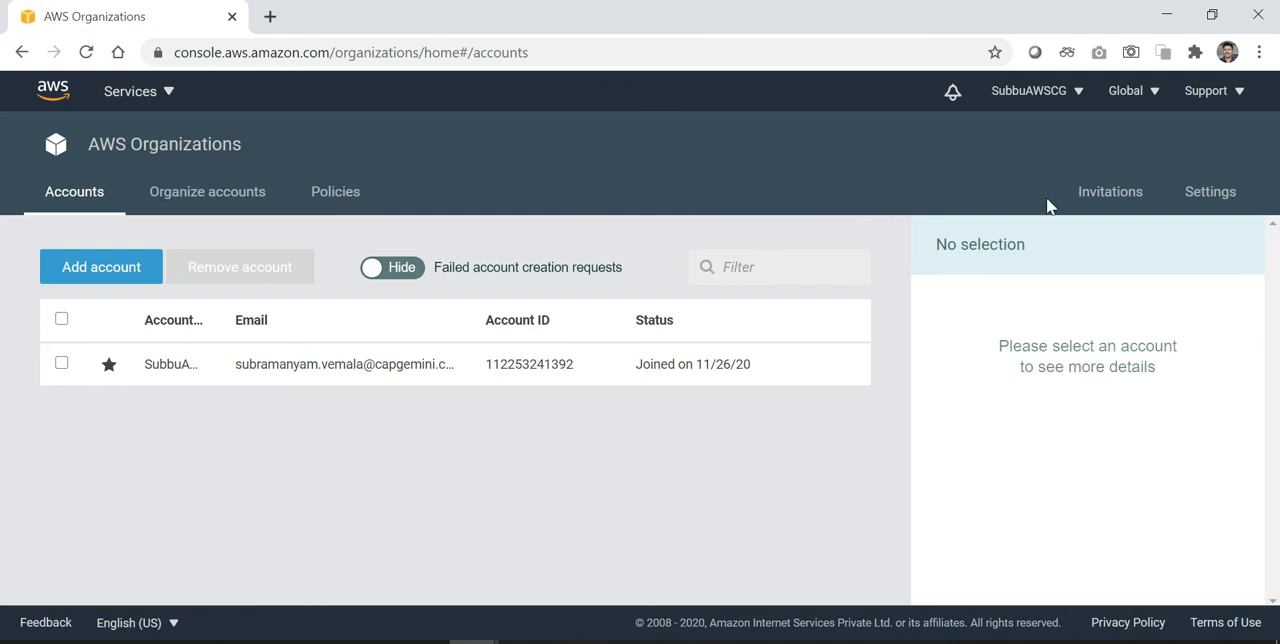
click(1105, 202)
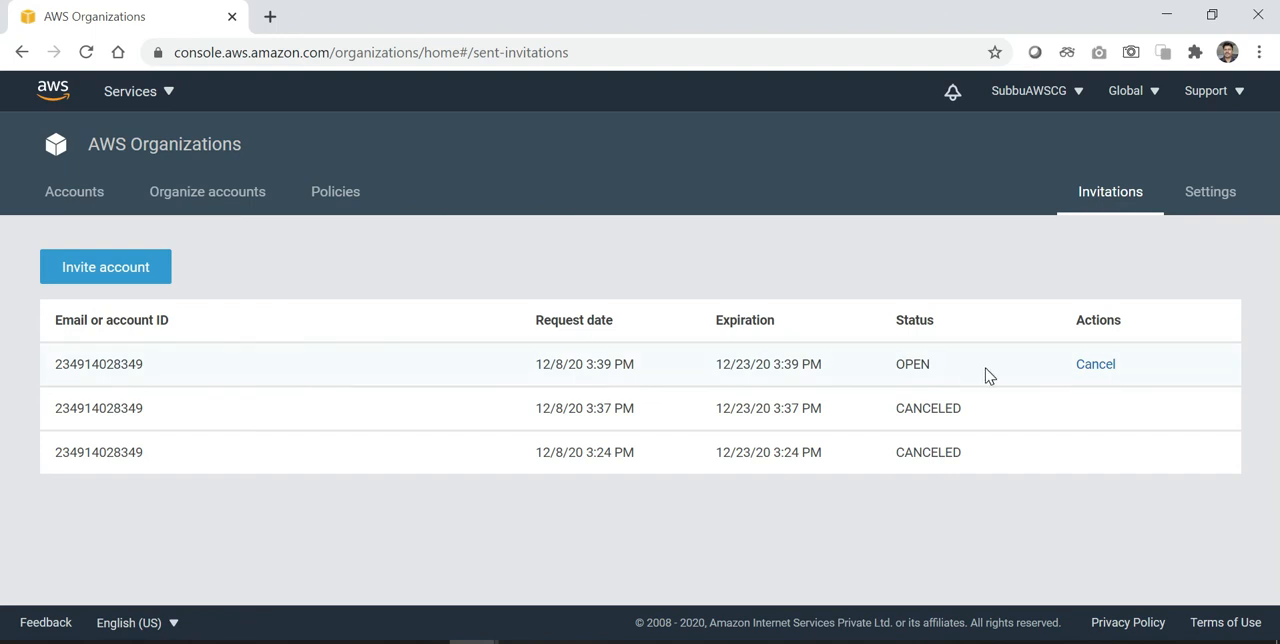
click(1094, 365)
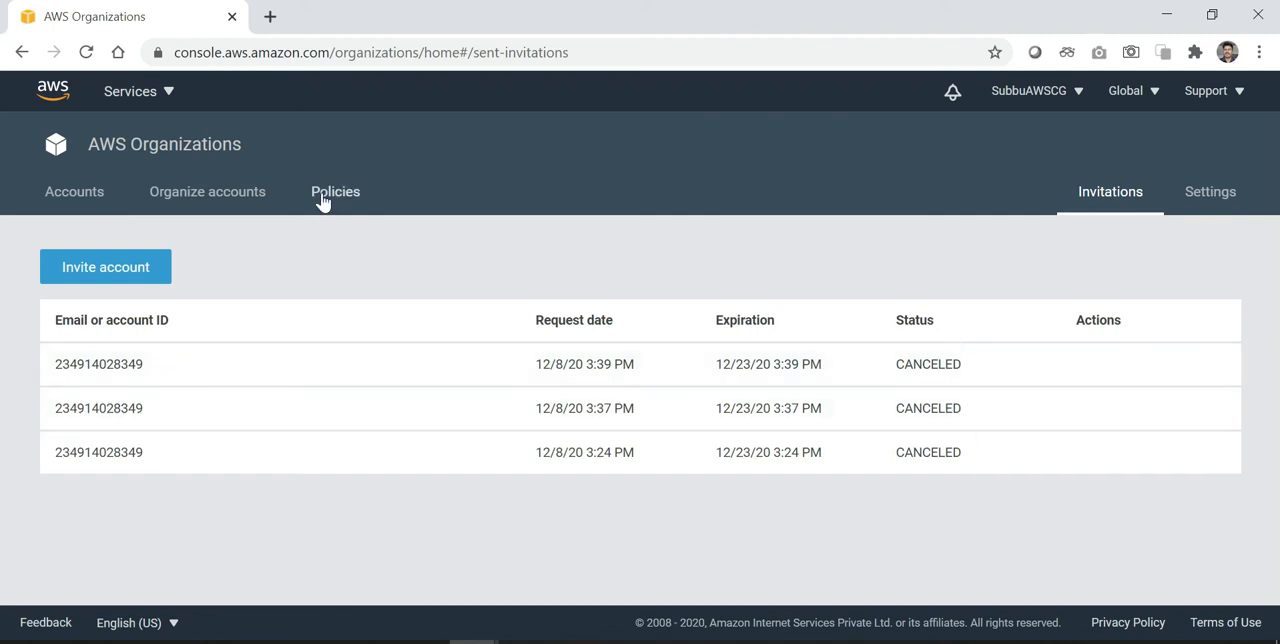
Step: Start another invitation for an existing account from the organization's accounts page and enter the copied account ID
click(158, 148)
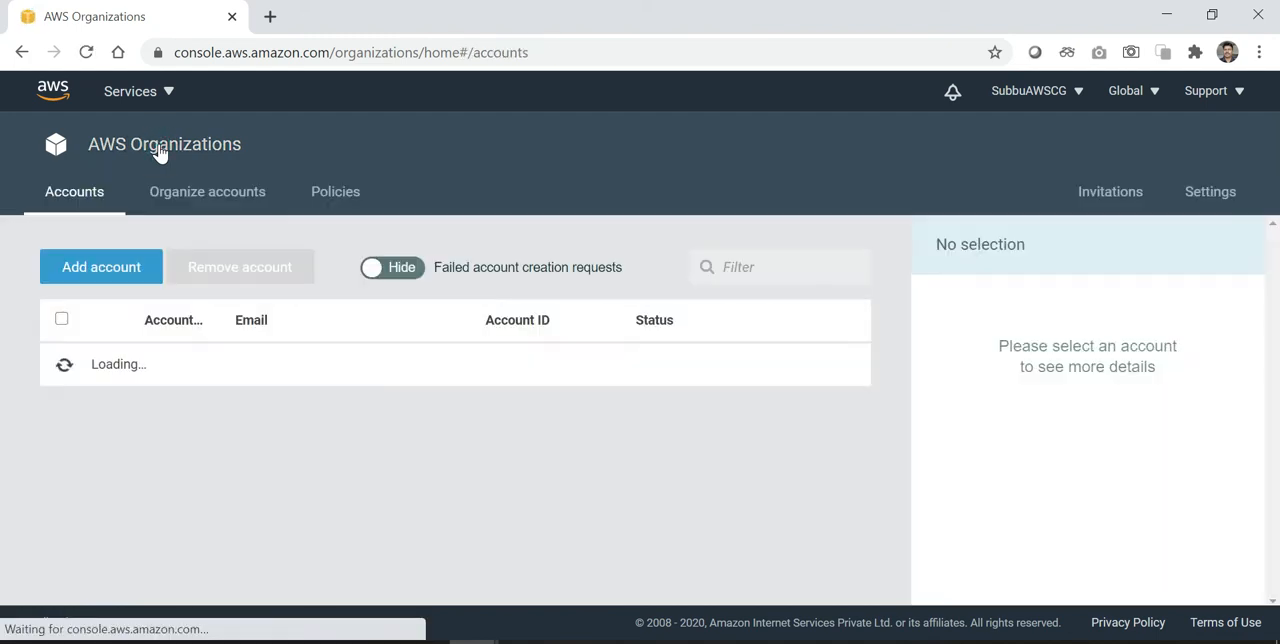
click(117, 271)
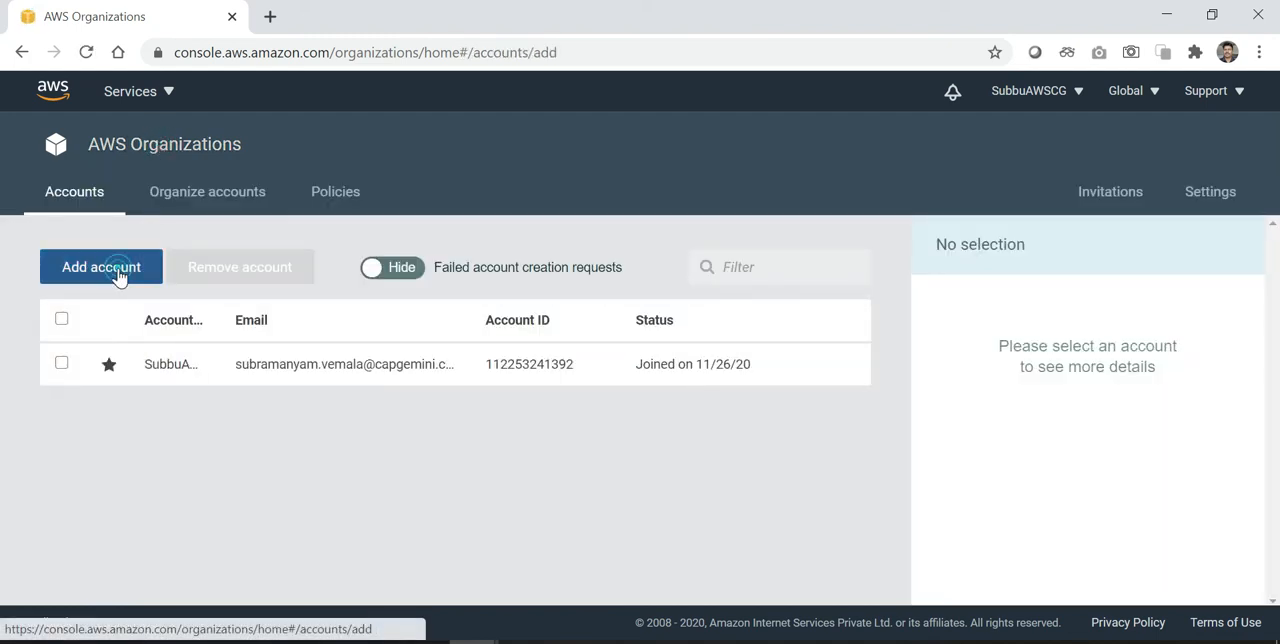
click(459, 332)
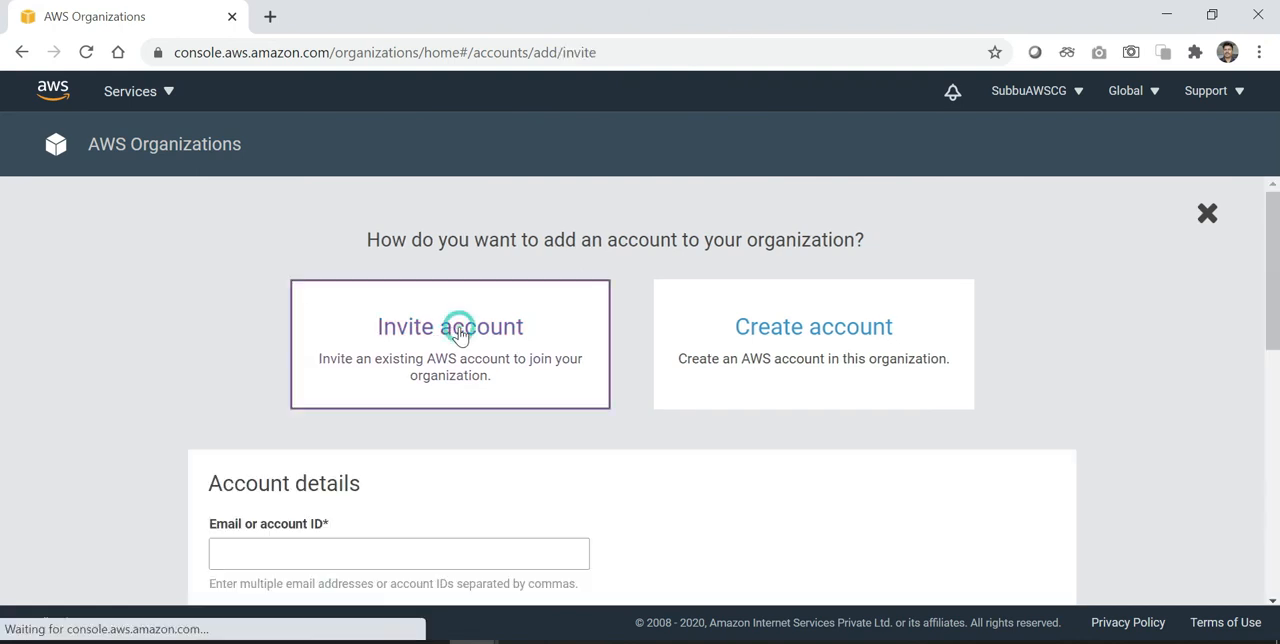
click(380, 554)
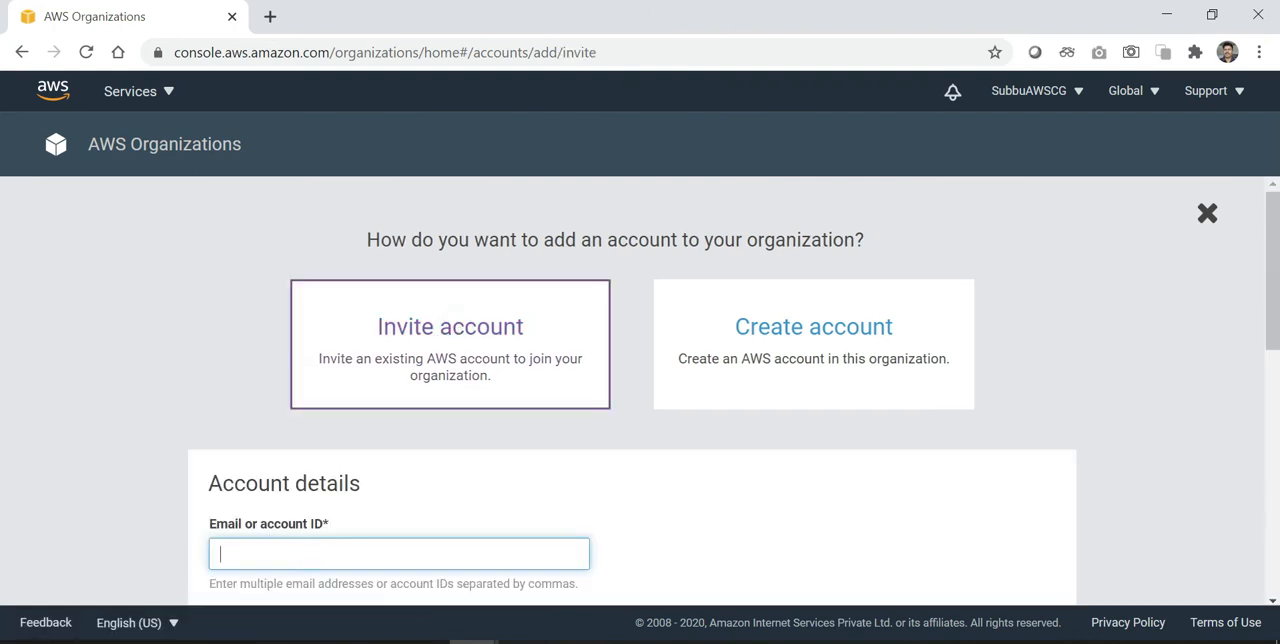
key(ctrl+v)
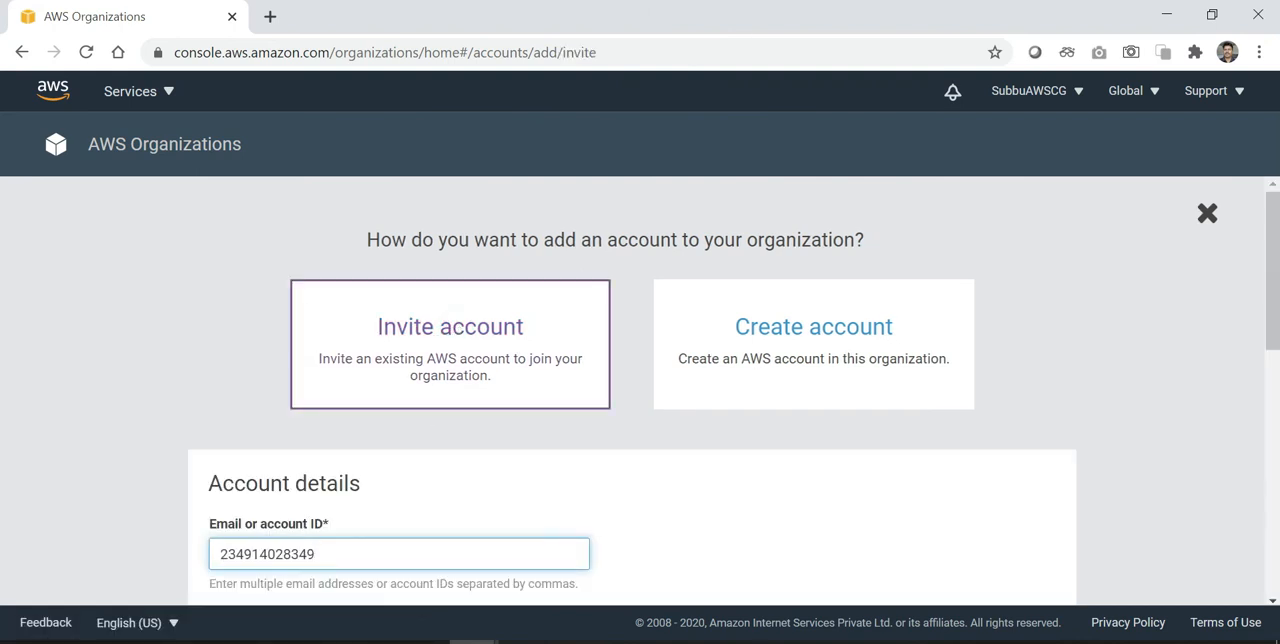
Step: Leave the notes and tags of the invitation form empty and send the invitation
scroll(615, 513, down, 2)
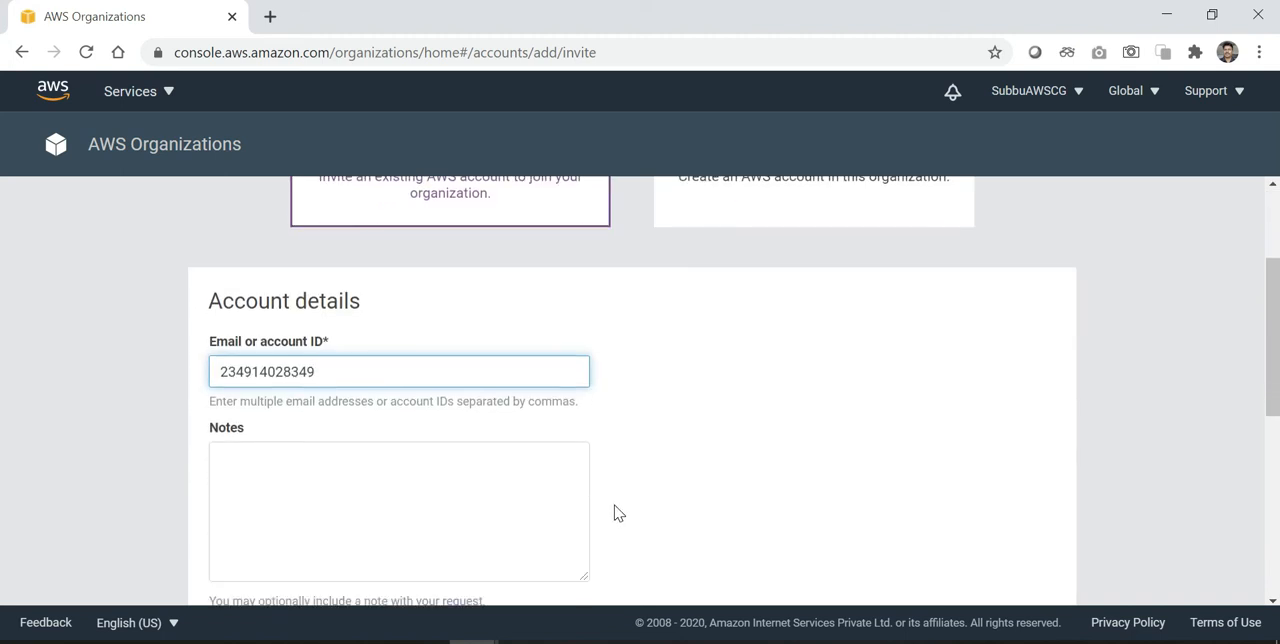
scroll(615, 513, down, 2)
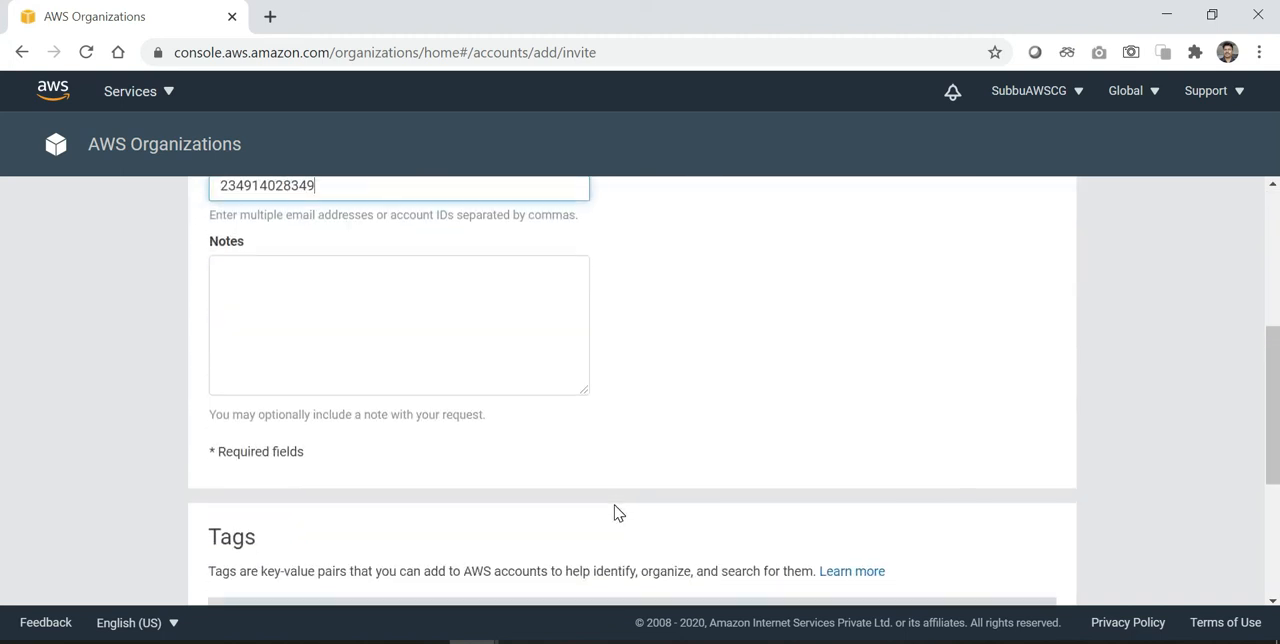
scroll(615, 513, up, 1)
scroll(393, 417, down, 3)
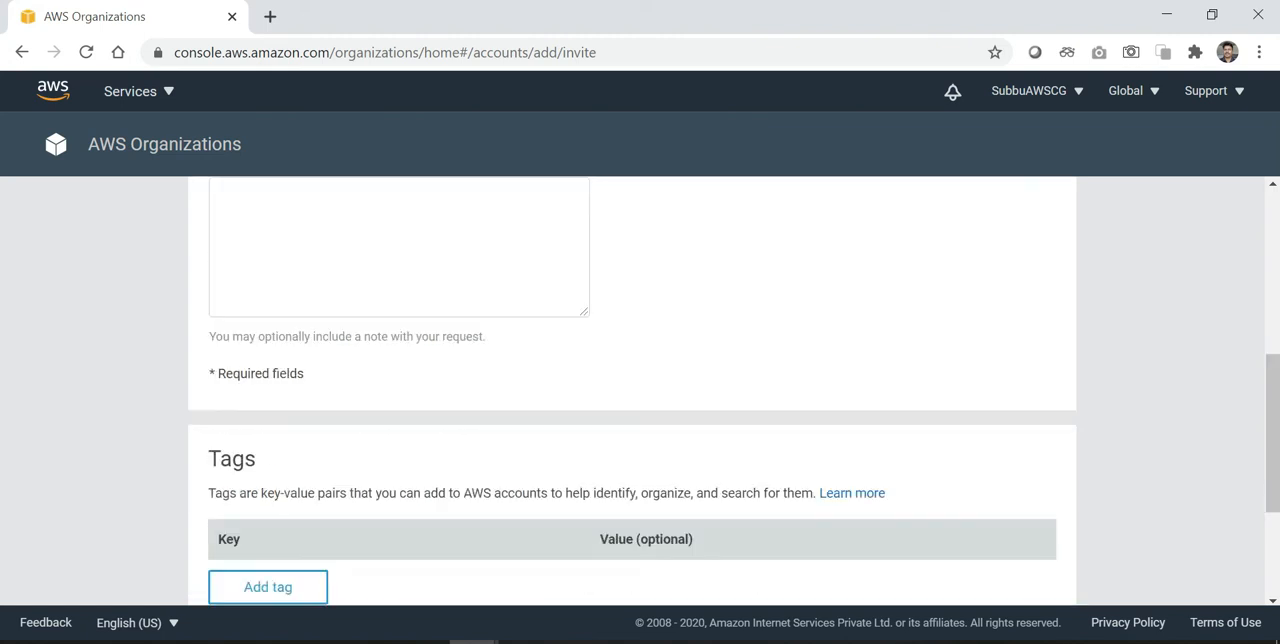
scroll(393, 417, down, 2)
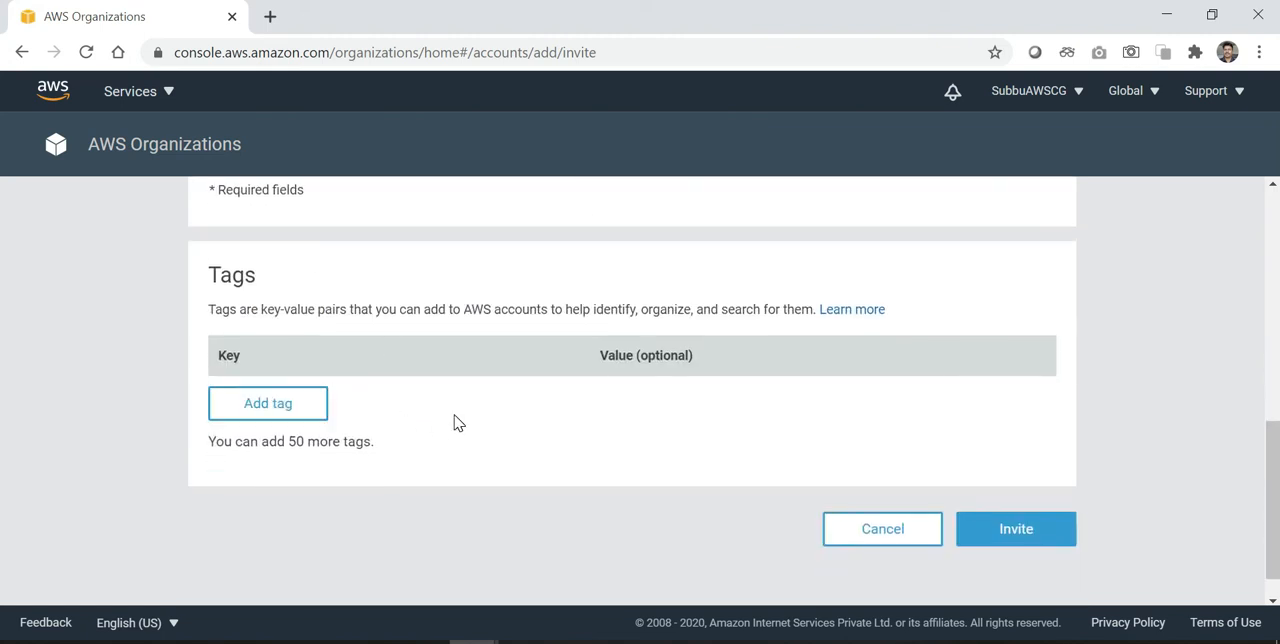
click(1030, 538)
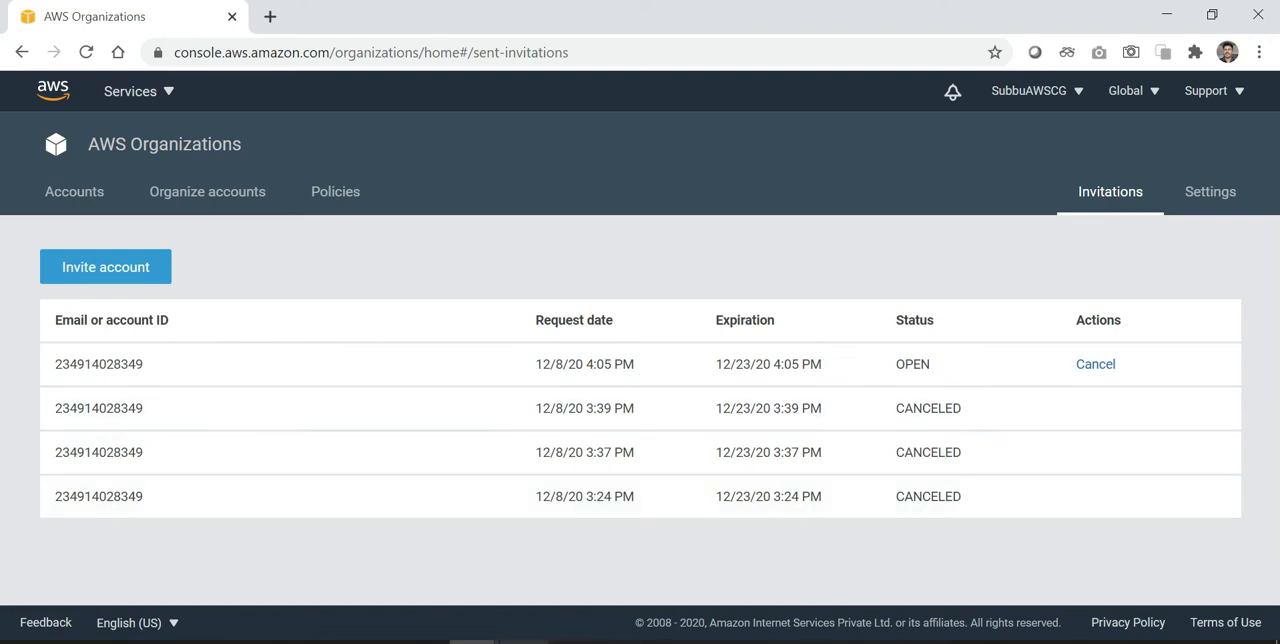
Step: Switch to the incognito window, reload its organization's accounts page and check which account is signed in
click(474, 642)
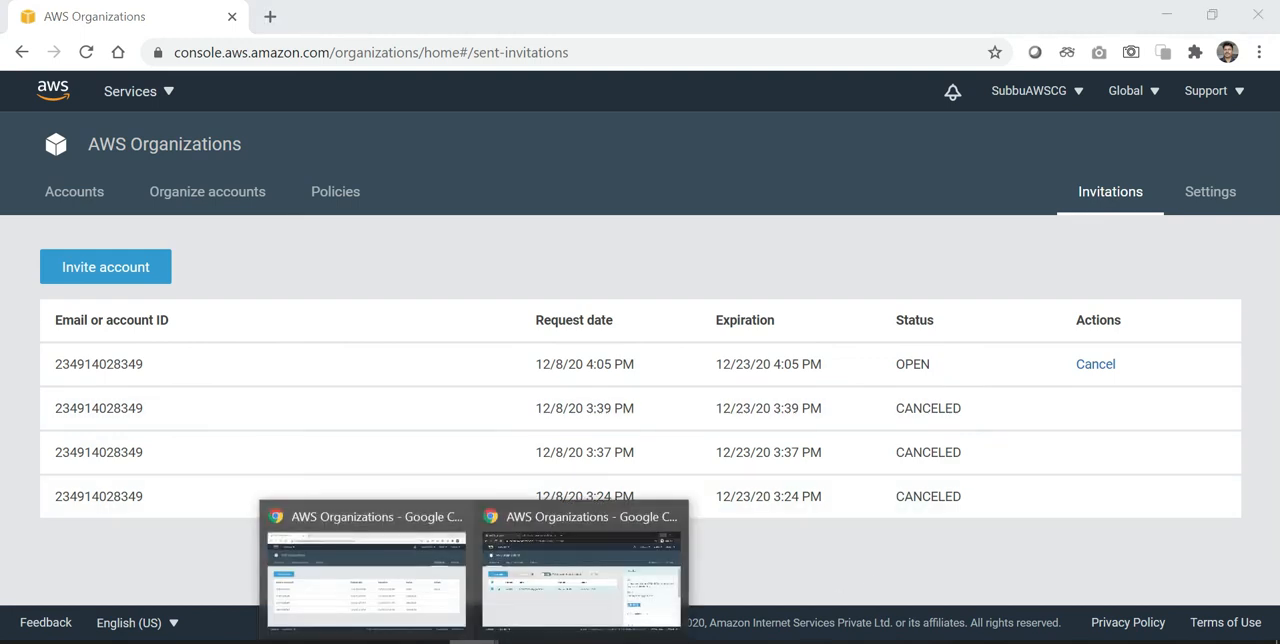
click(546, 610)
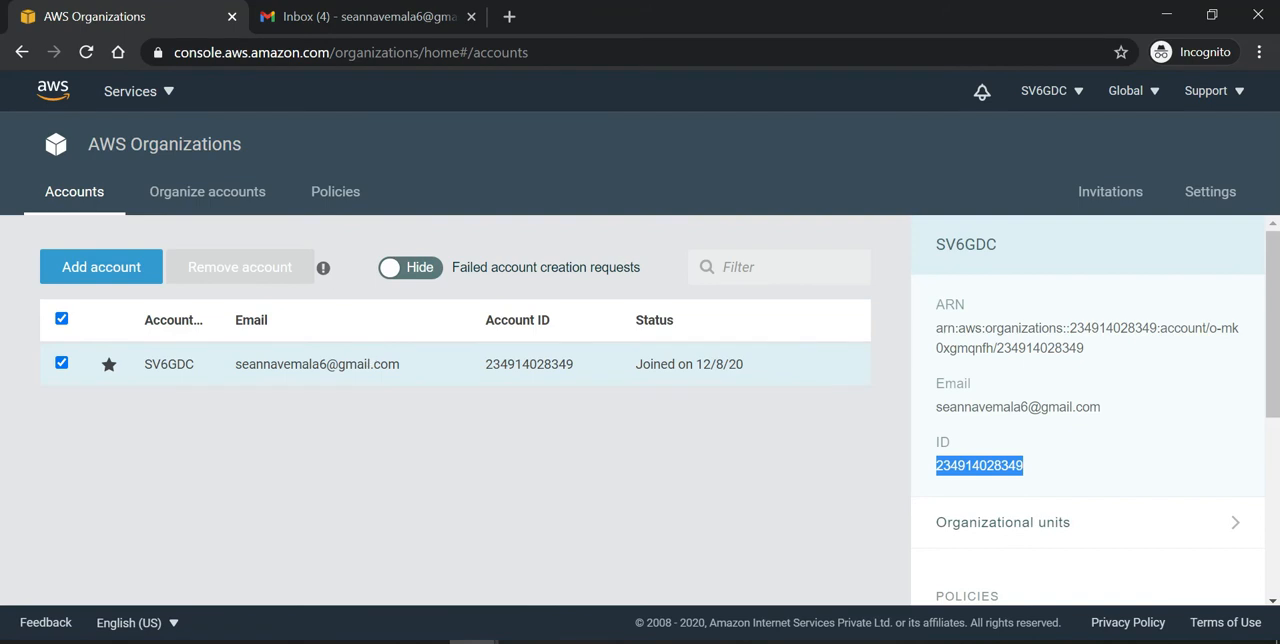
click(190, 163)
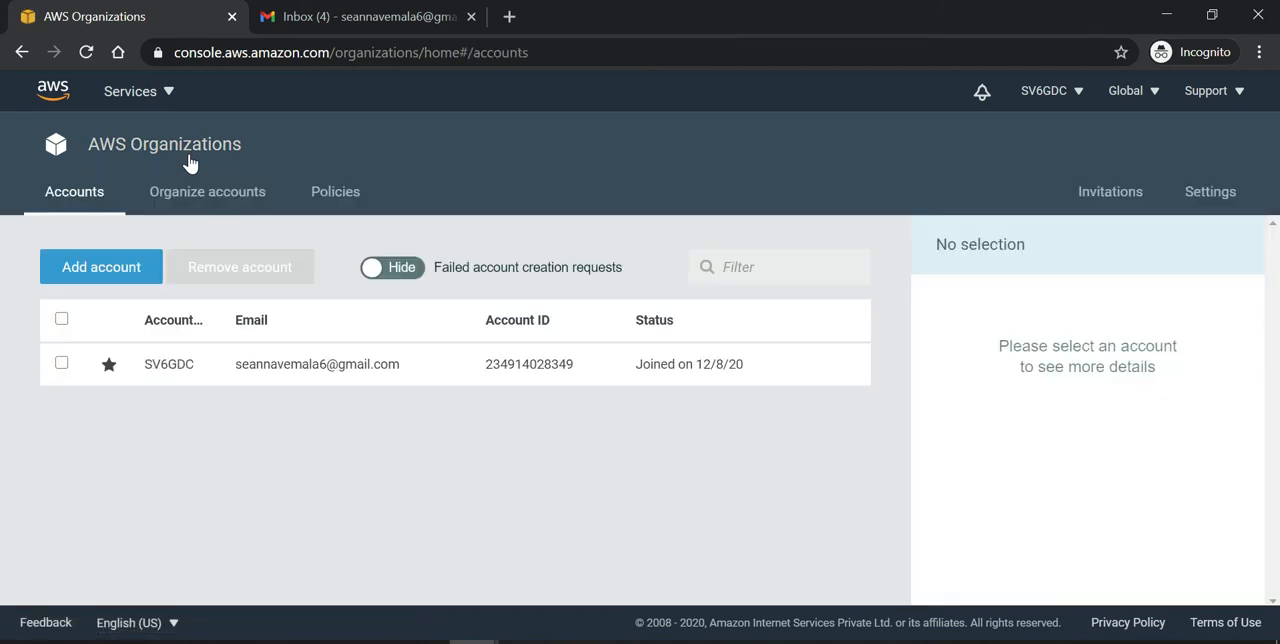
click(1048, 100)
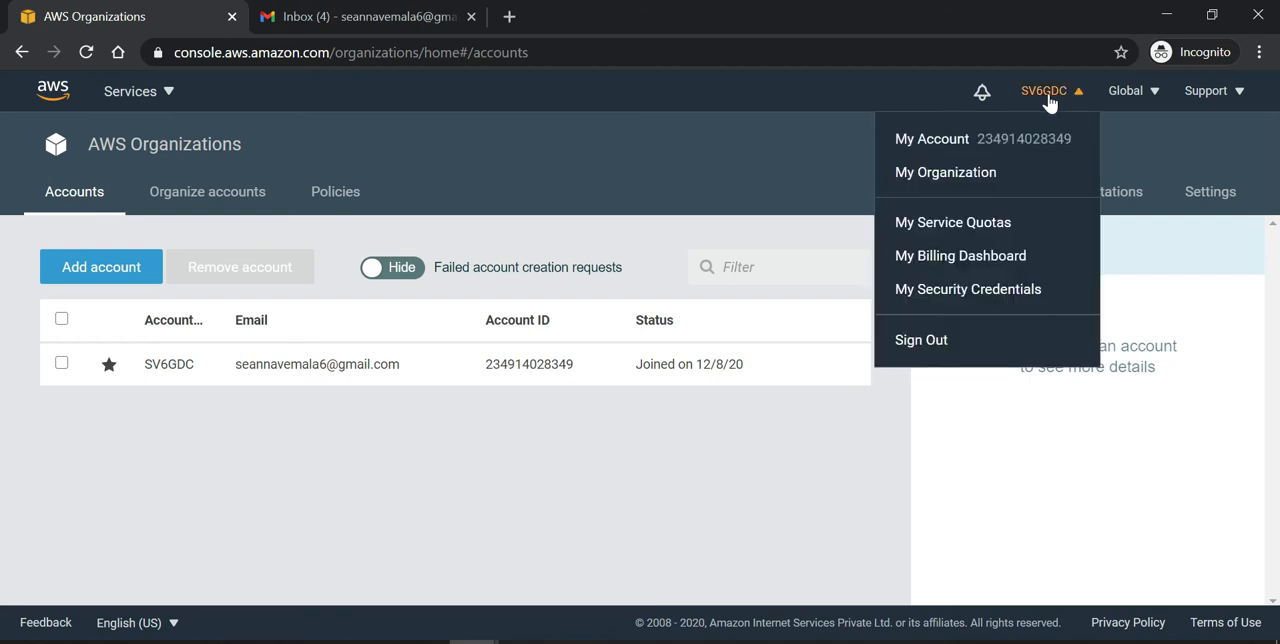
click(651, 472)
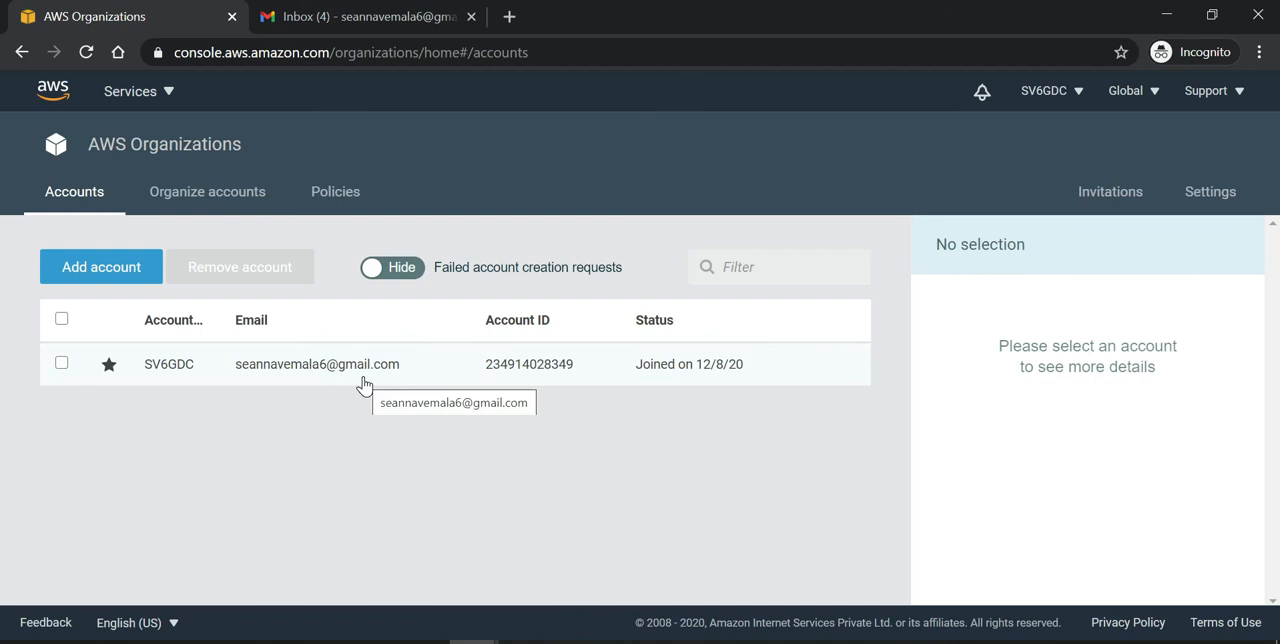
Step: Switch to the Gmail inbox and open the conversation about the AWS account being invited to join an organization
click(397, 14)
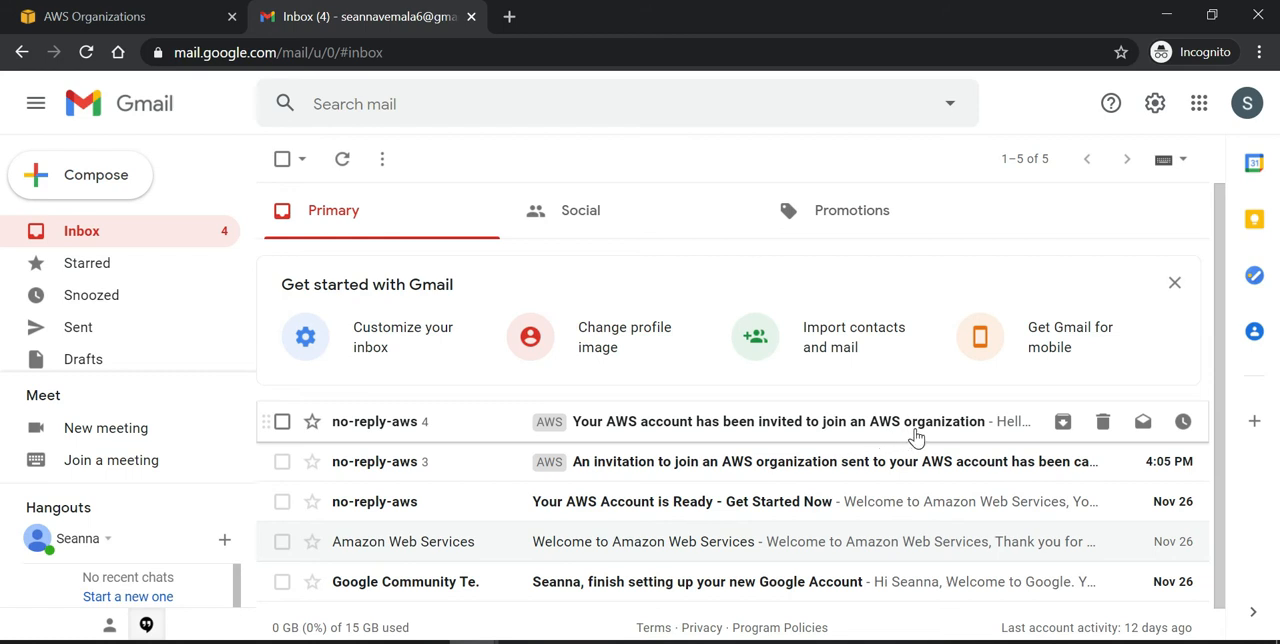
click(688, 442)
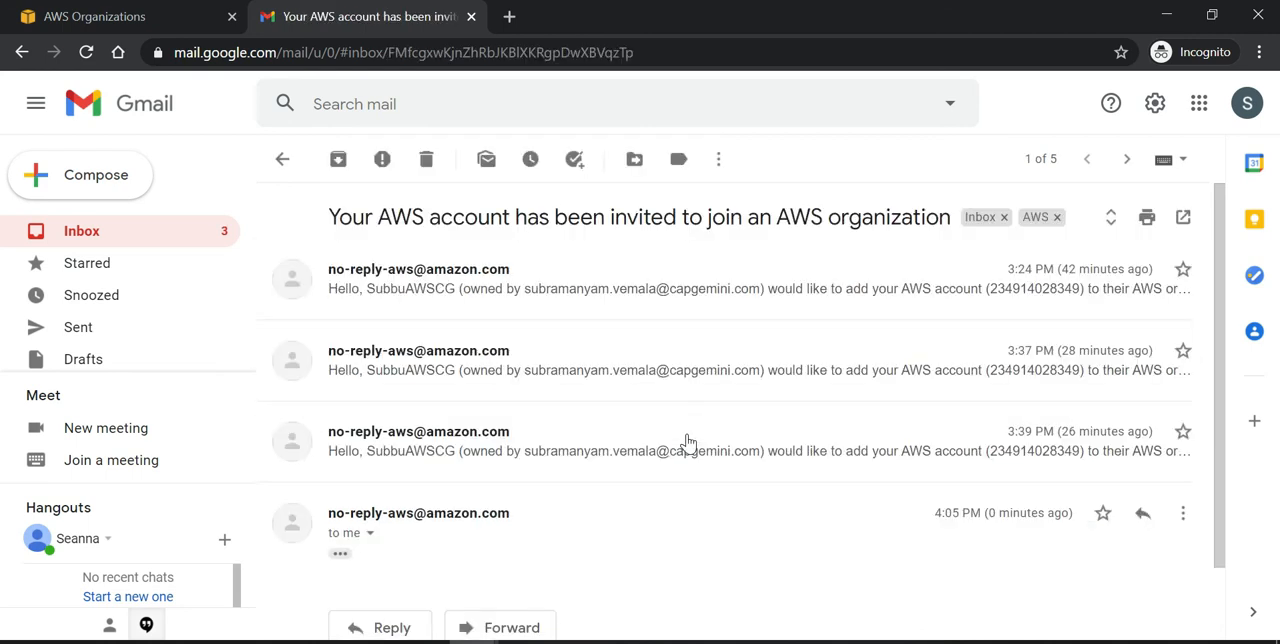
scroll(688, 442, down, 1)
scroll(688, 442, up, 1)
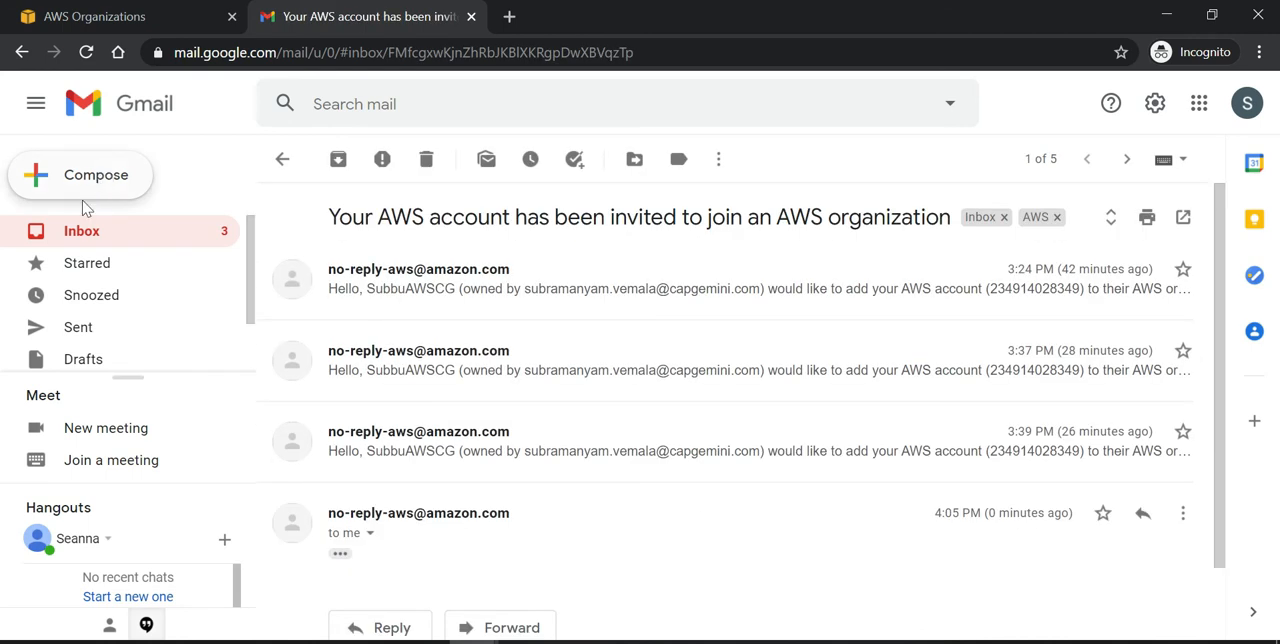
Step: Return to the inbox and reopen the AWS organization invitation conversation
click(76, 246)
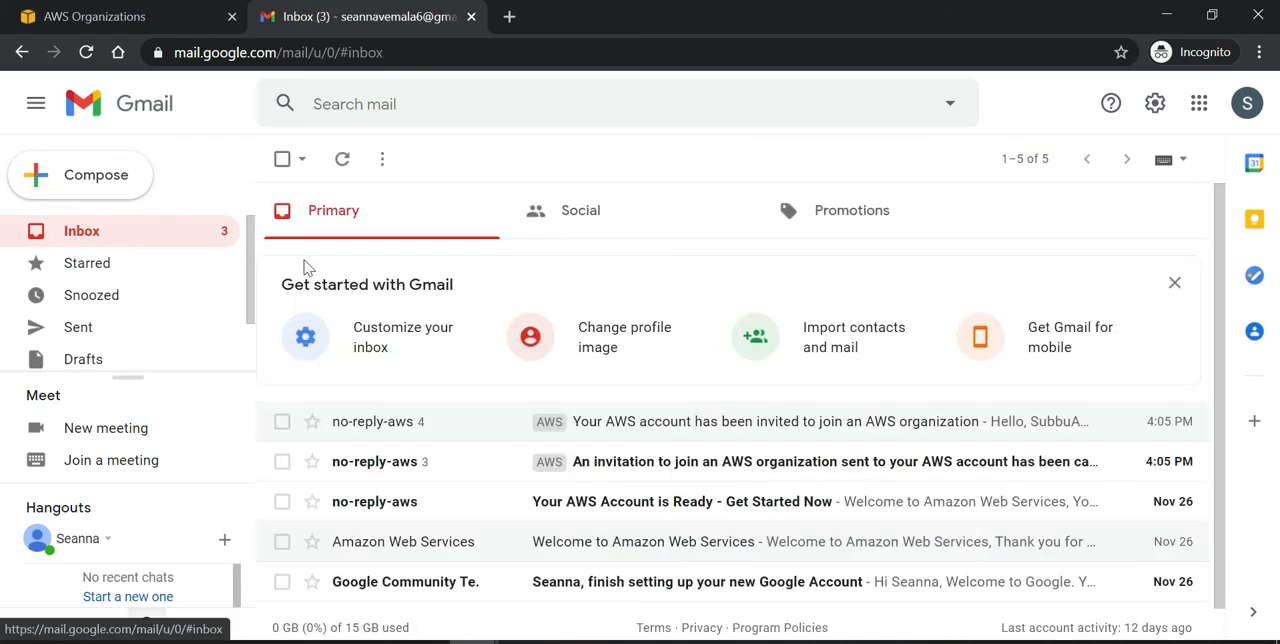
click(631, 431)
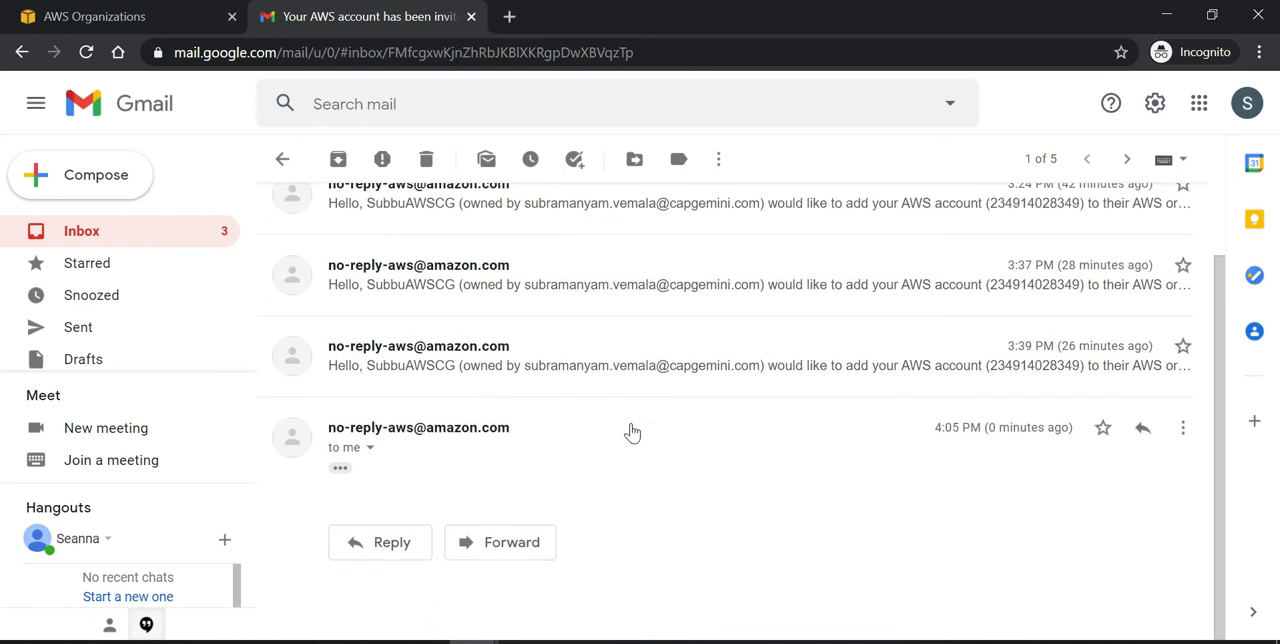
scroll(549, 484, up, 1)
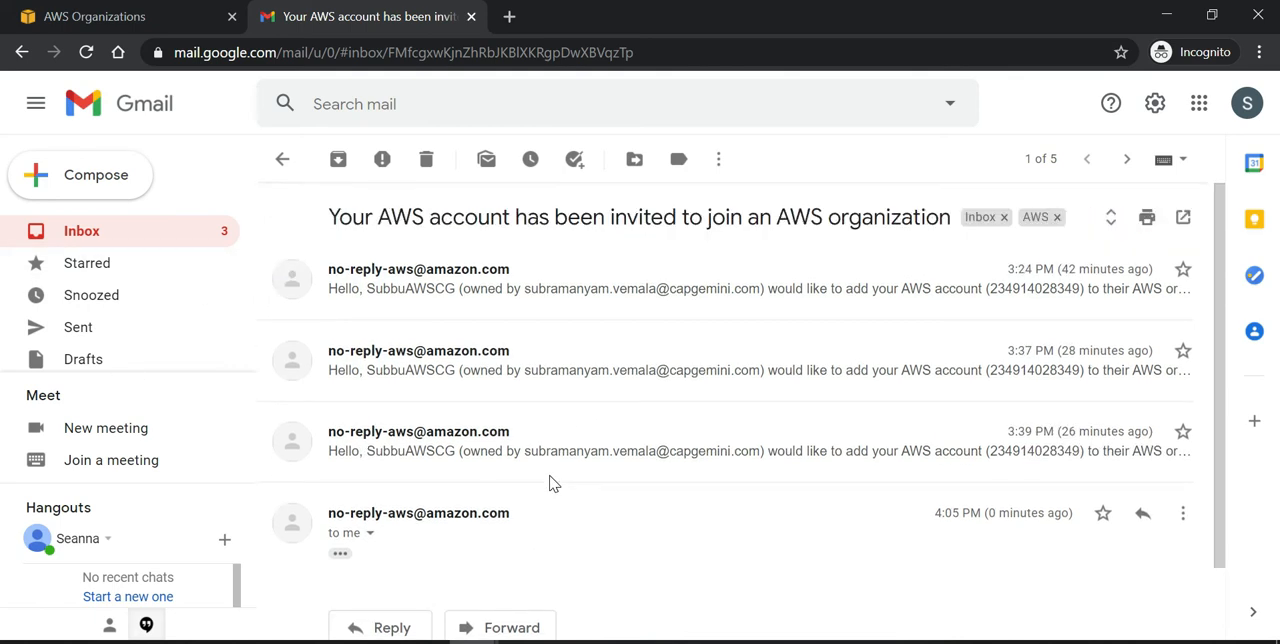
click(87, 264)
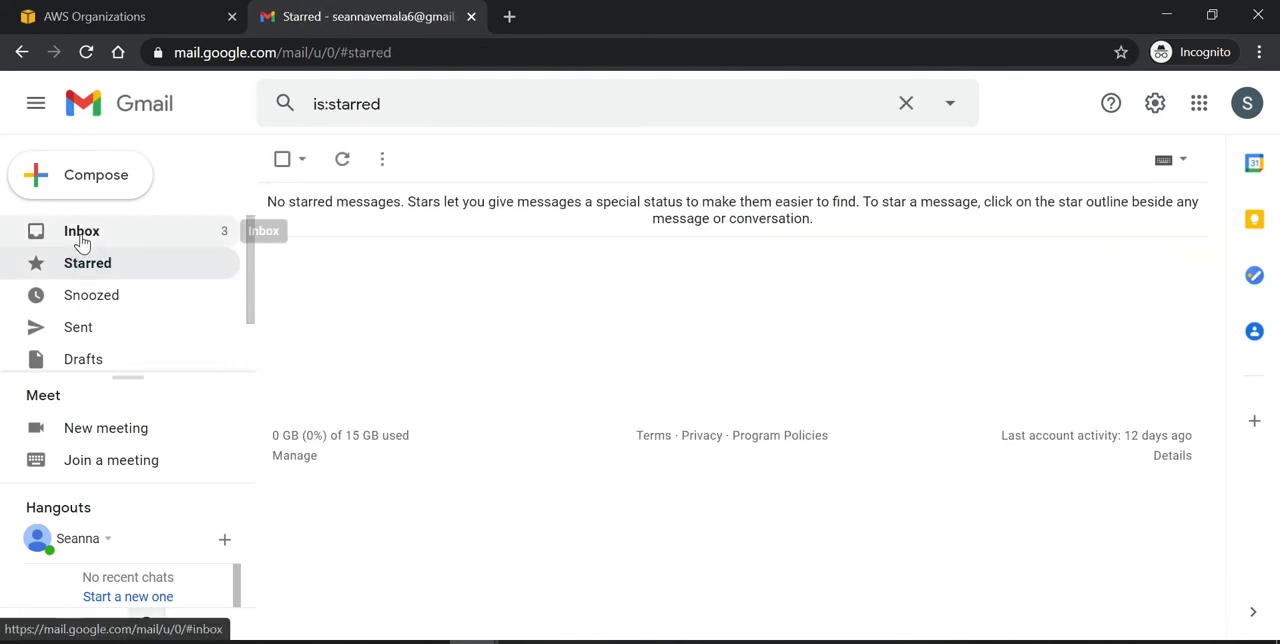
click(82, 235)
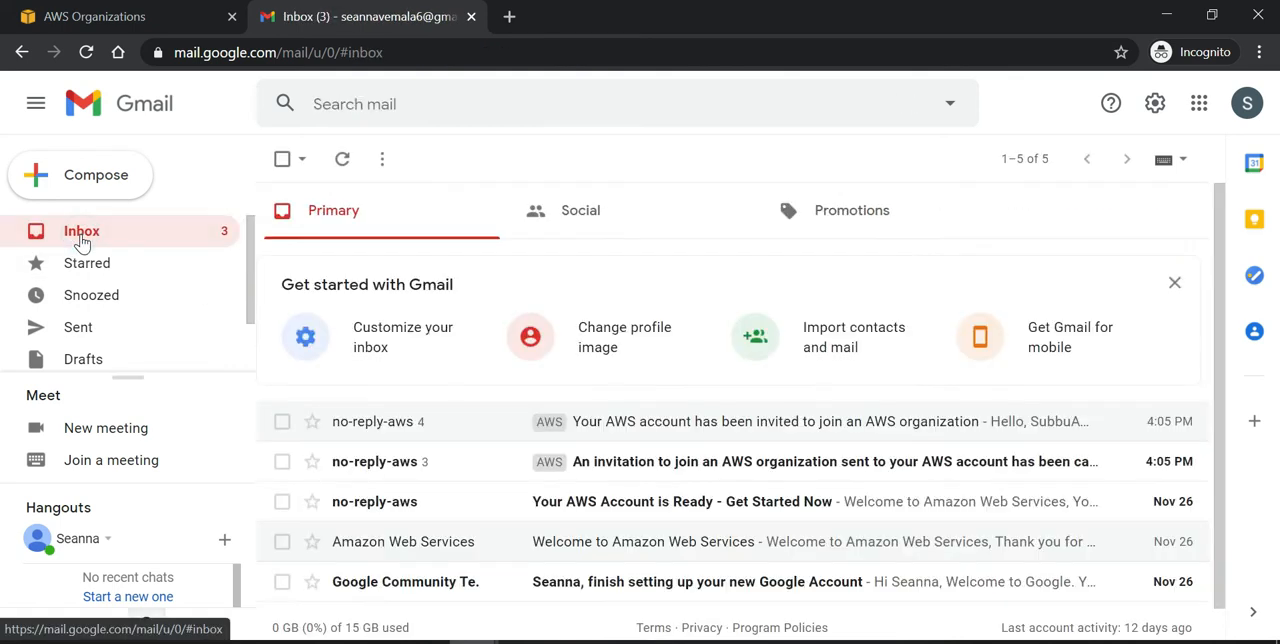
click(368, 436)
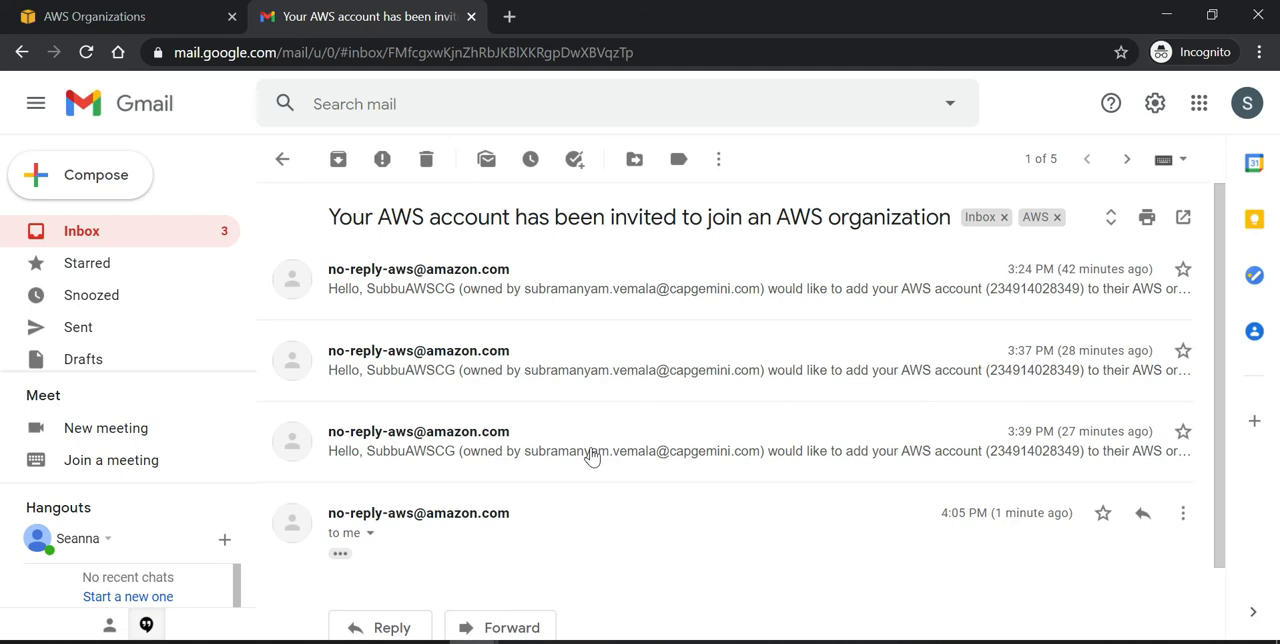
Step: Show the trimmed content of the 4:05 PM invitation message in the conversation
mouse_move(473, 444)
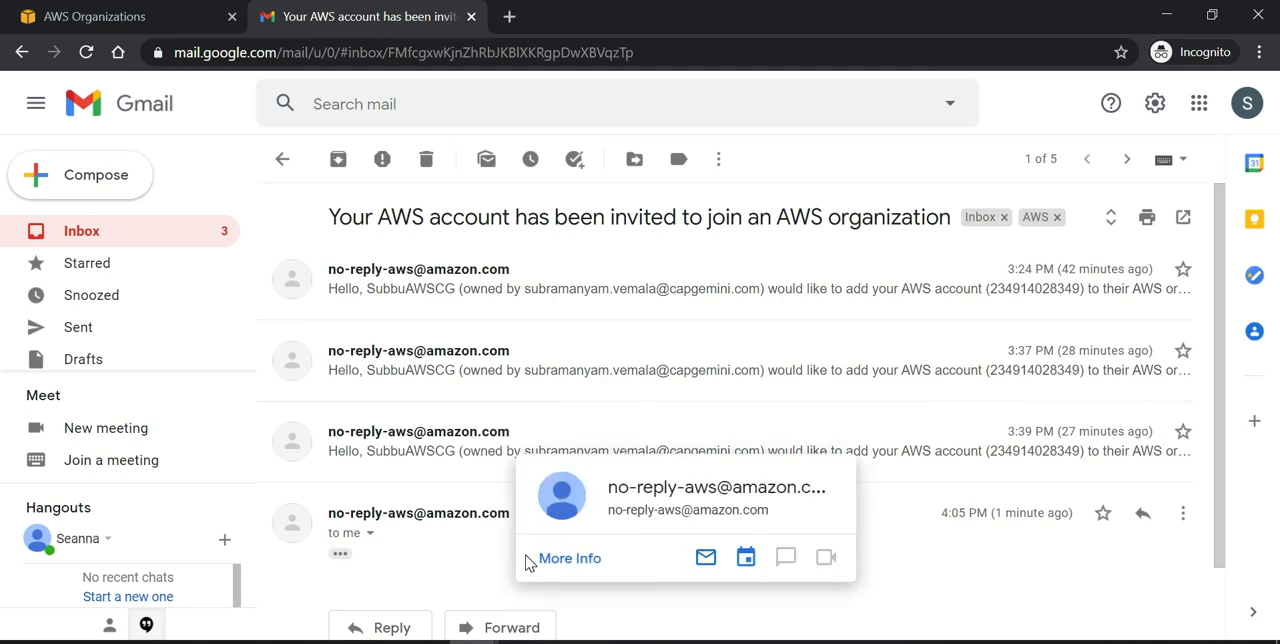
click(424, 461)
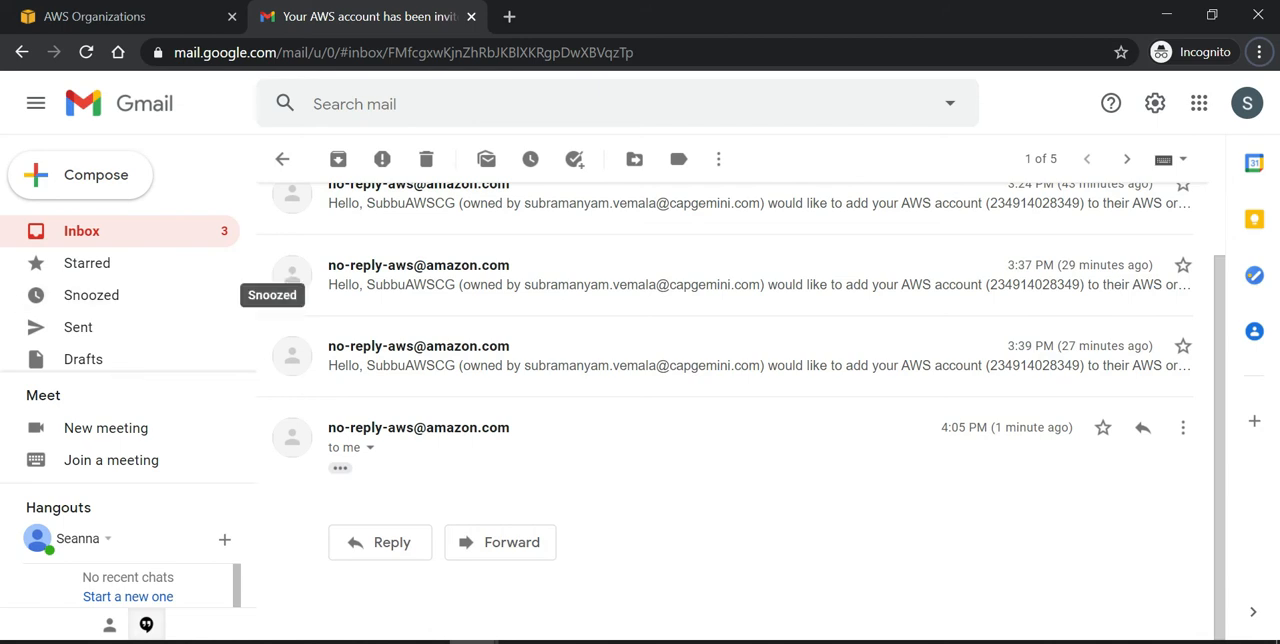
click(341, 470)
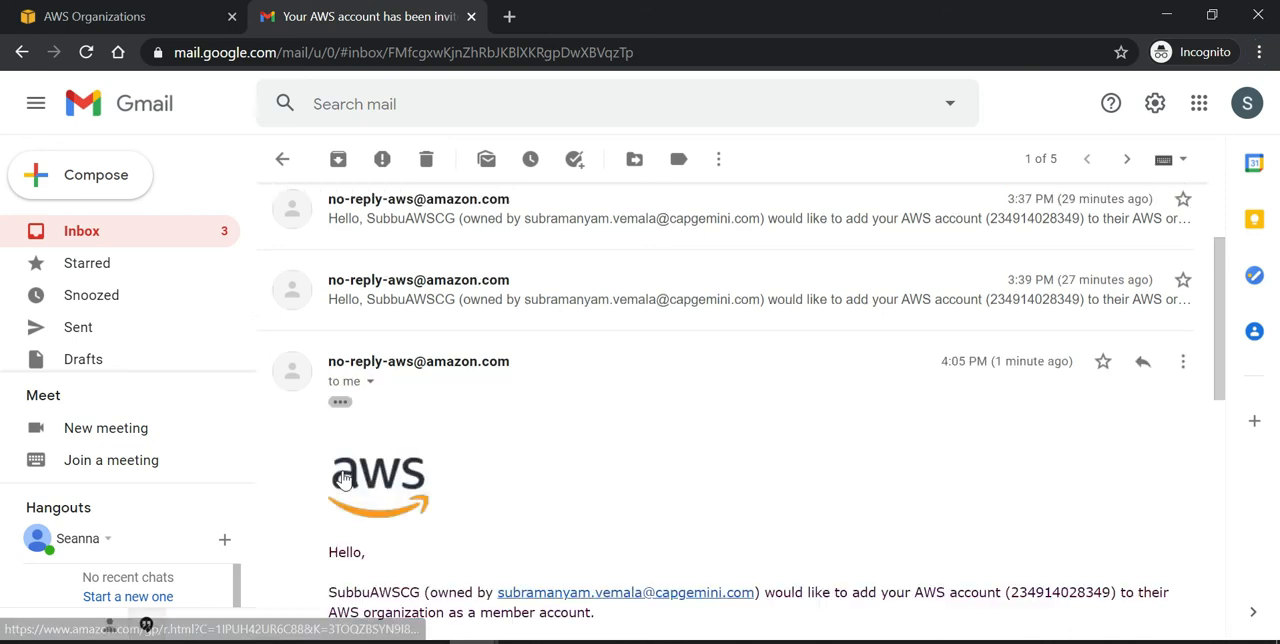
Step: Read through the invitation message and open its link for viewing the invitation in the AWS console
scroll(660, 514, down, 3)
scroll(749, 412, down, 1)
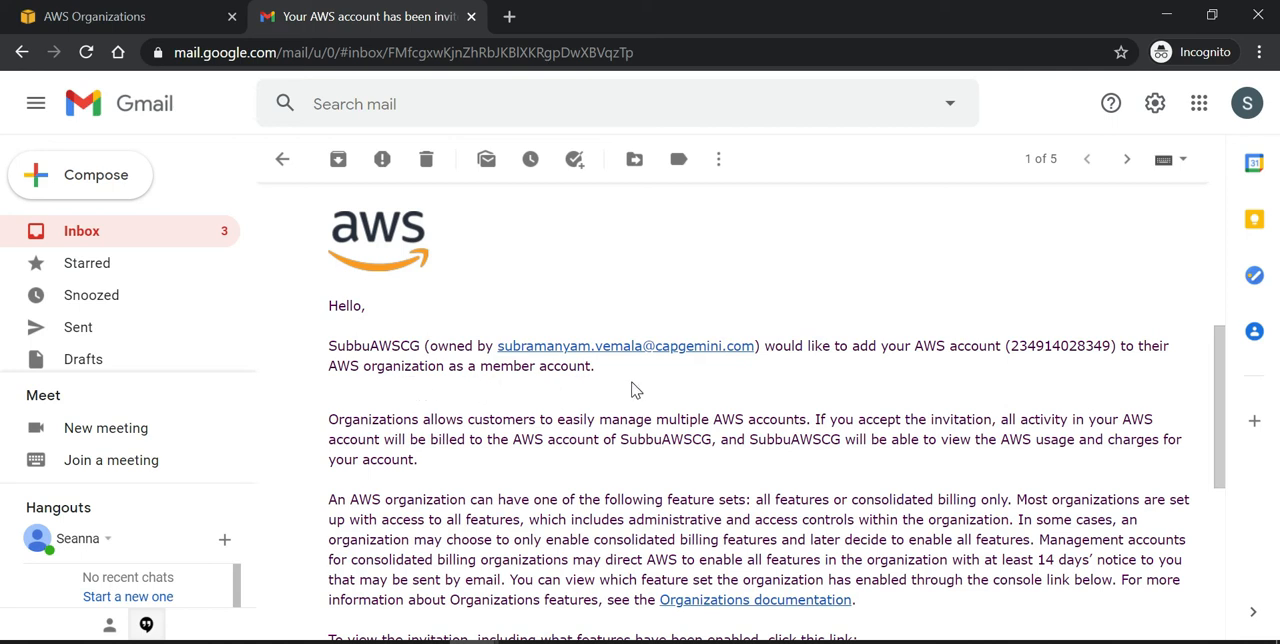
scroll(634, 386, down, 2)
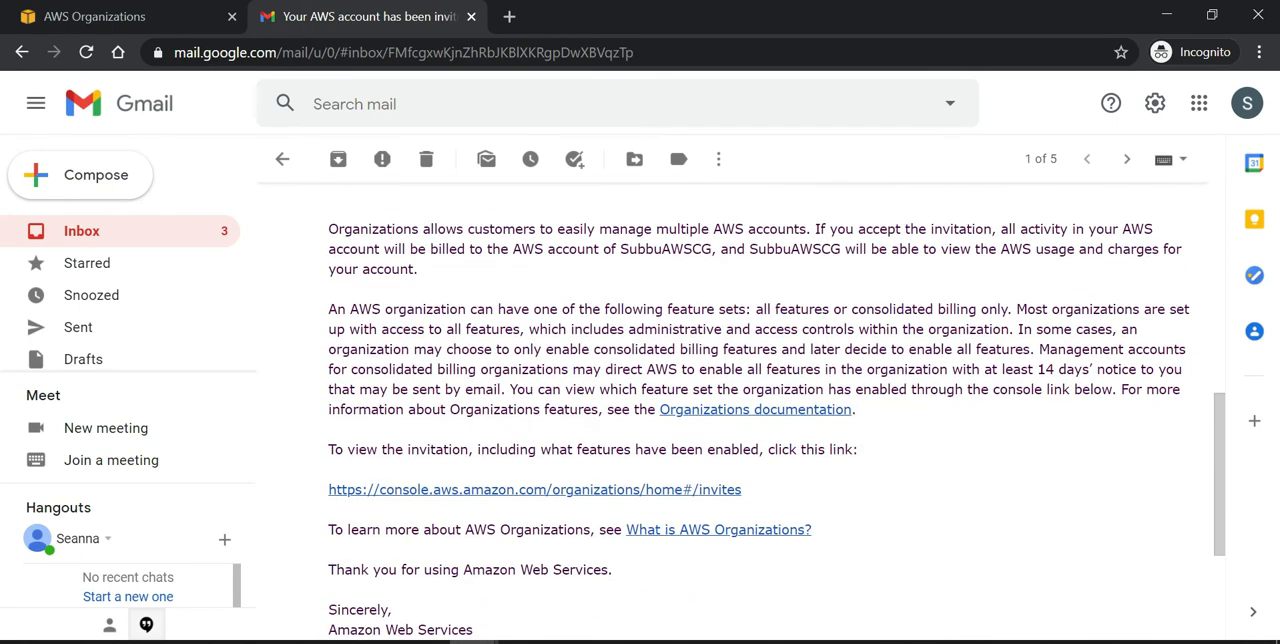
scroll(640, 400, down, 1)
scroll(640, 400, down, 2)
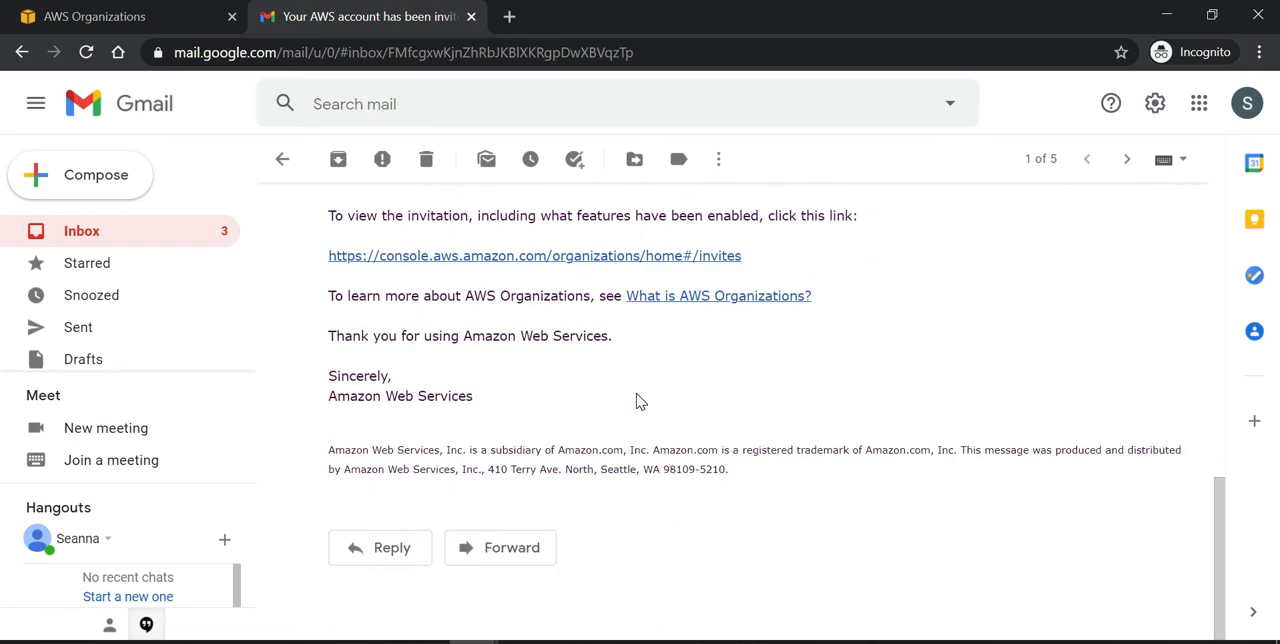
scroll(640, 401, up, 3)
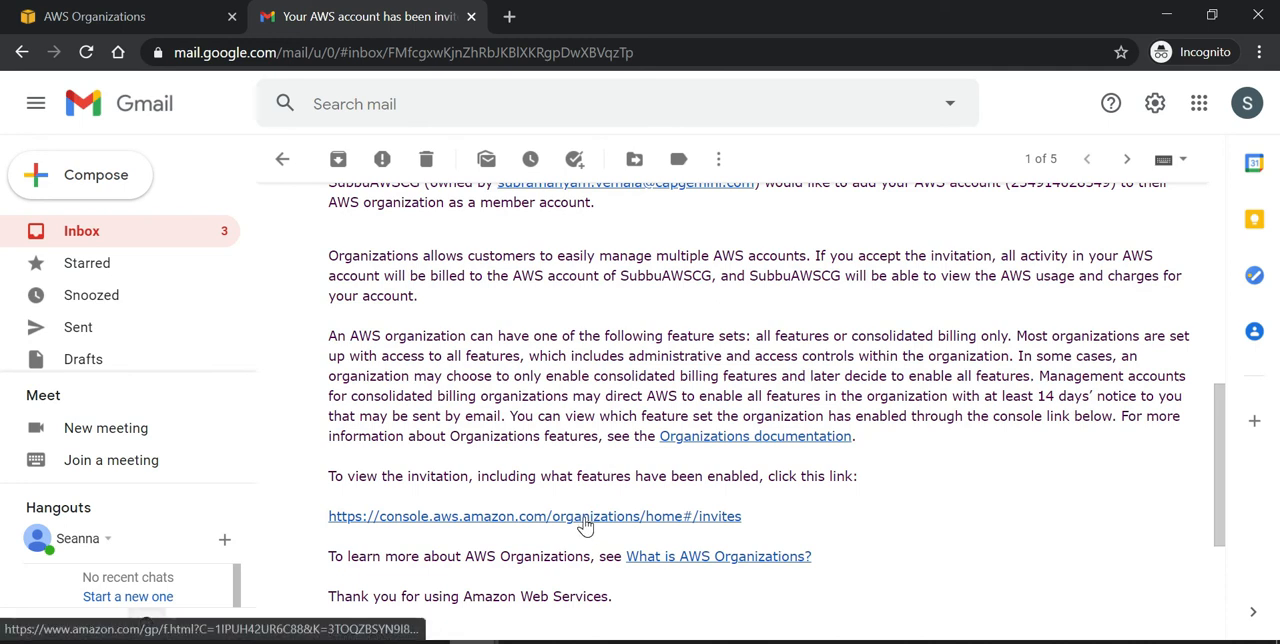
click(585, 516)
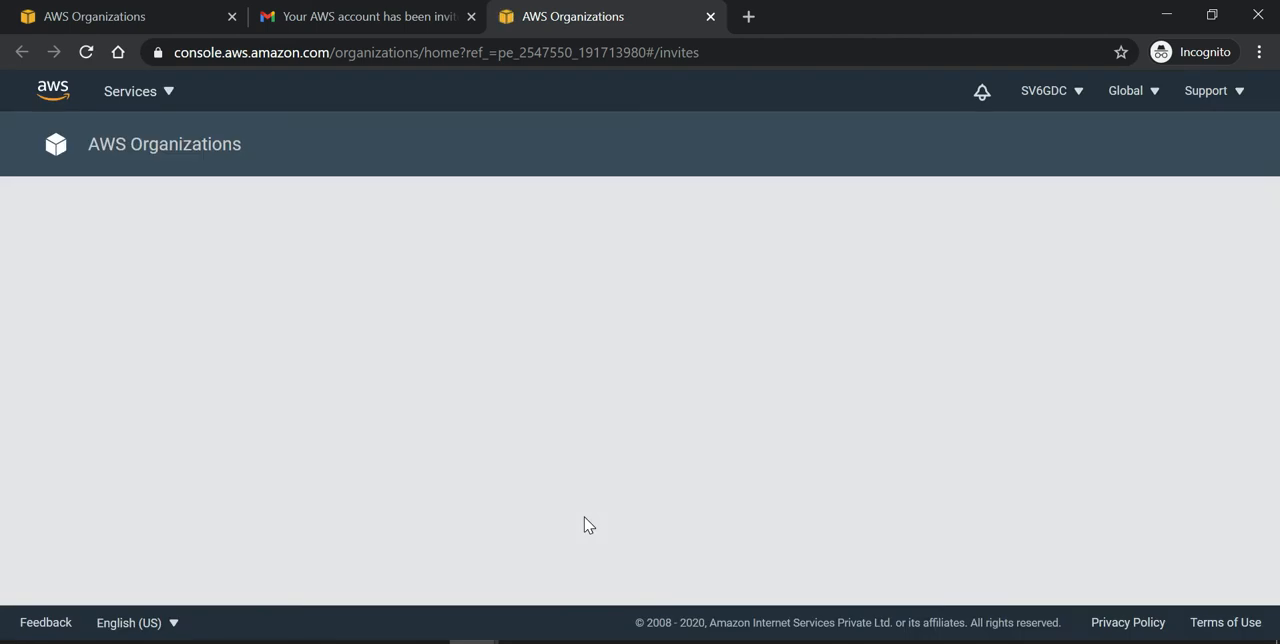
Step: Review the organization invitation's details, then try to accept it and confirm joining the organization
scroll(588, 525, down, 2)
scroll(588, 525, up, 2)
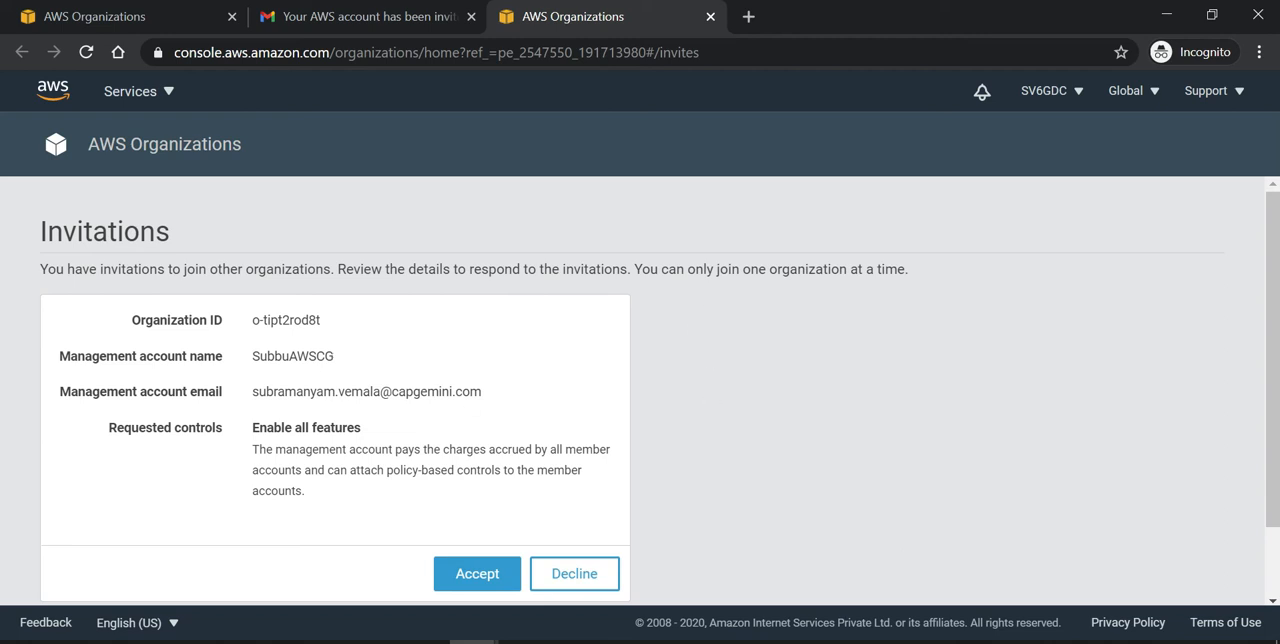
double_click(290, 356)
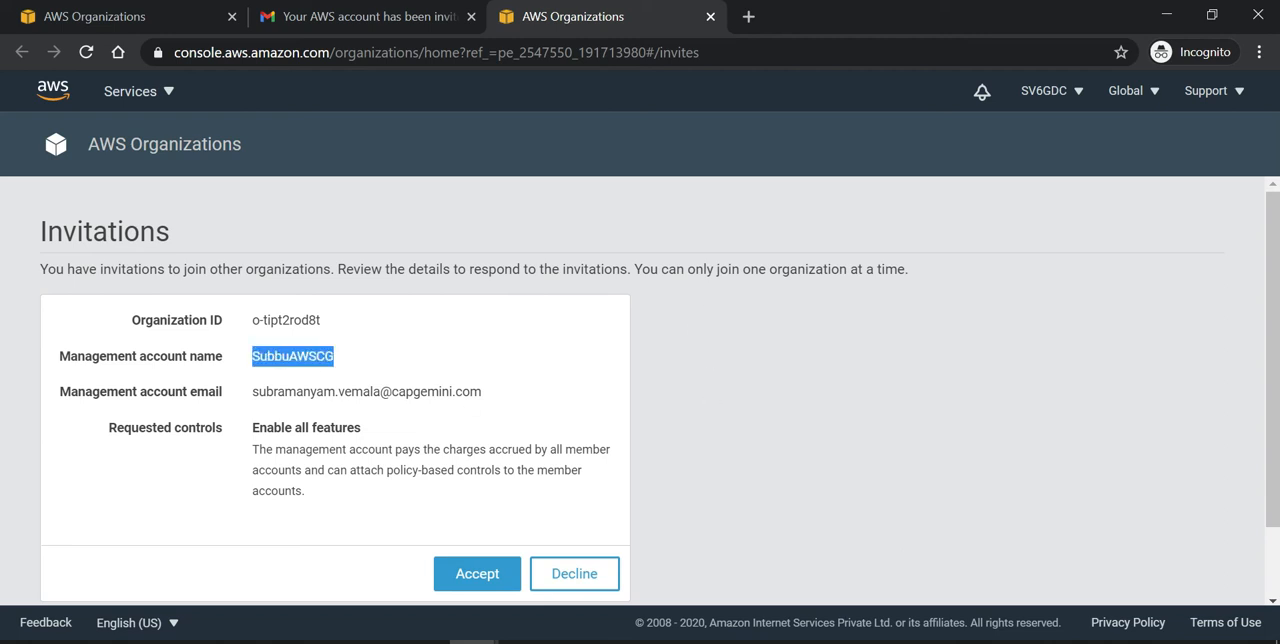
click(510, 381)
scroll(512, 386, down, 1)
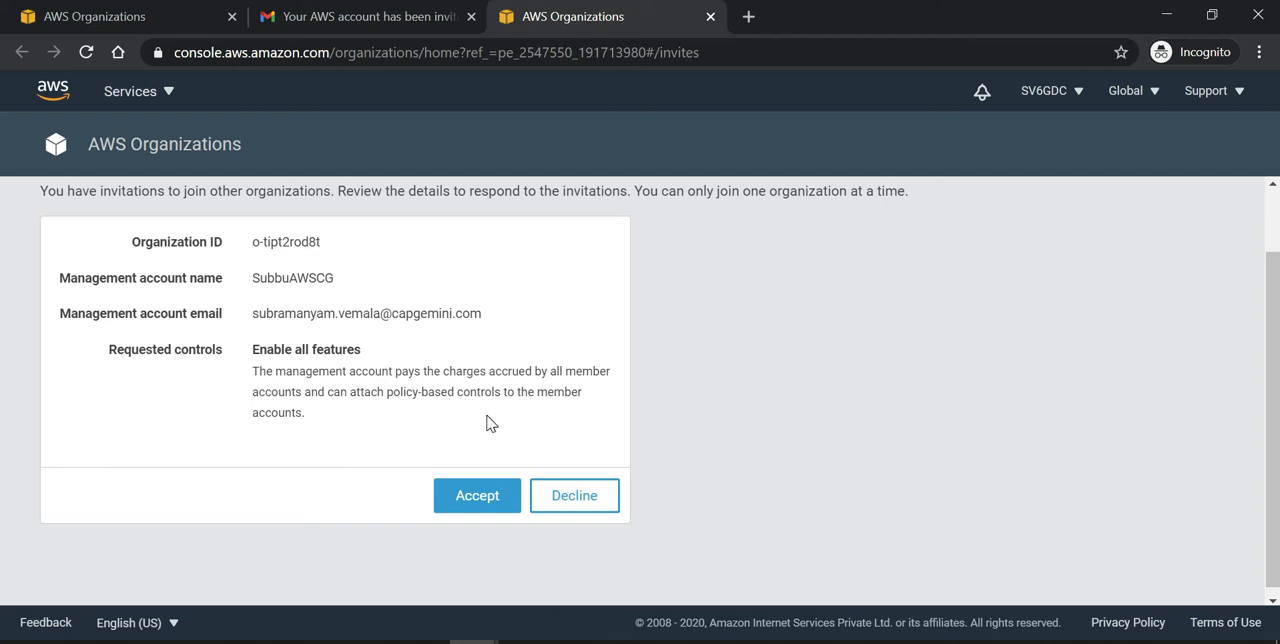
click(477, 497)
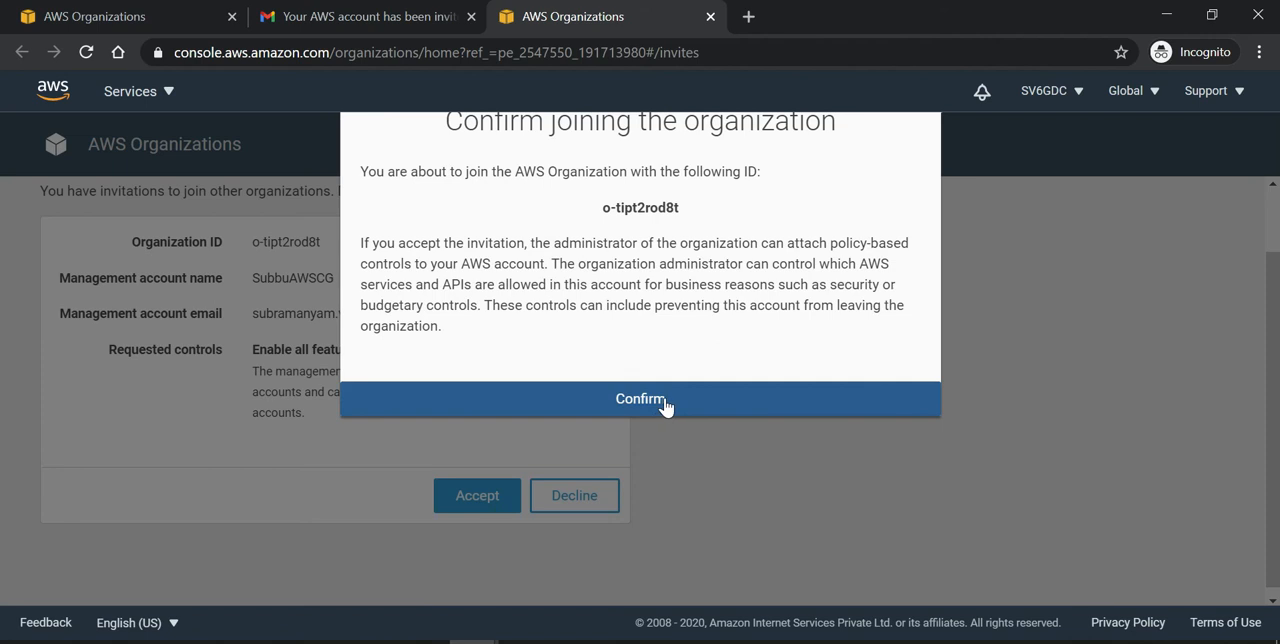
click(665, 400)
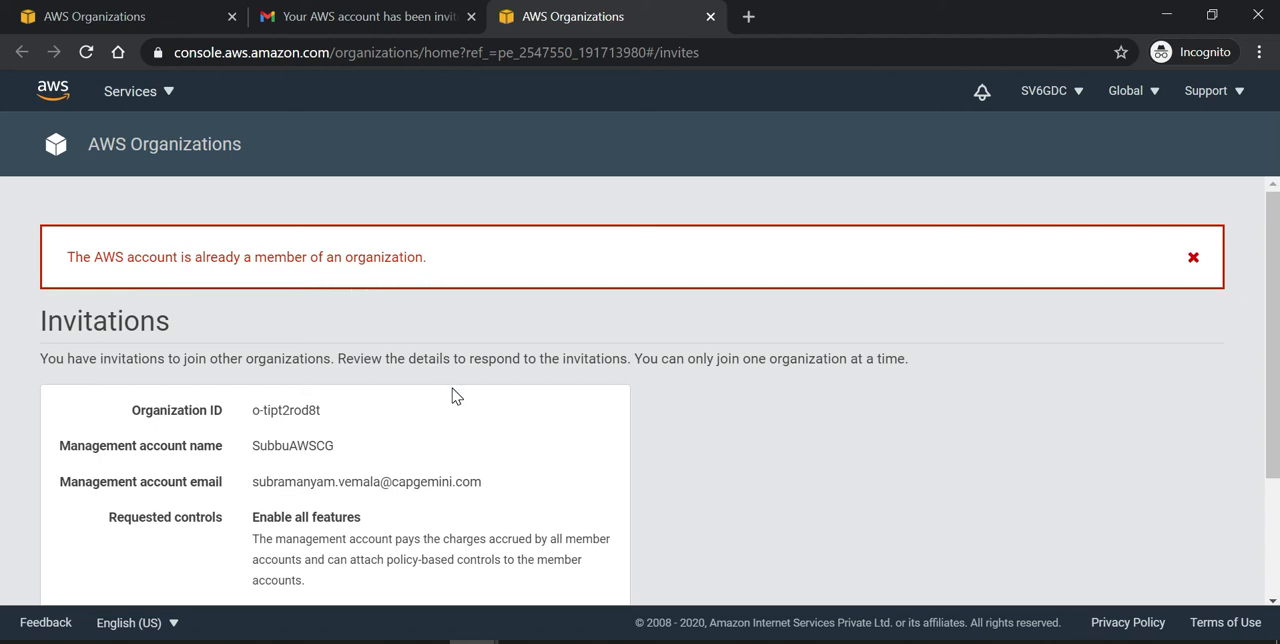
Step: Check the accounts list of the invited account's own existing organization in the first AWS Organizations page
click(355, 14)
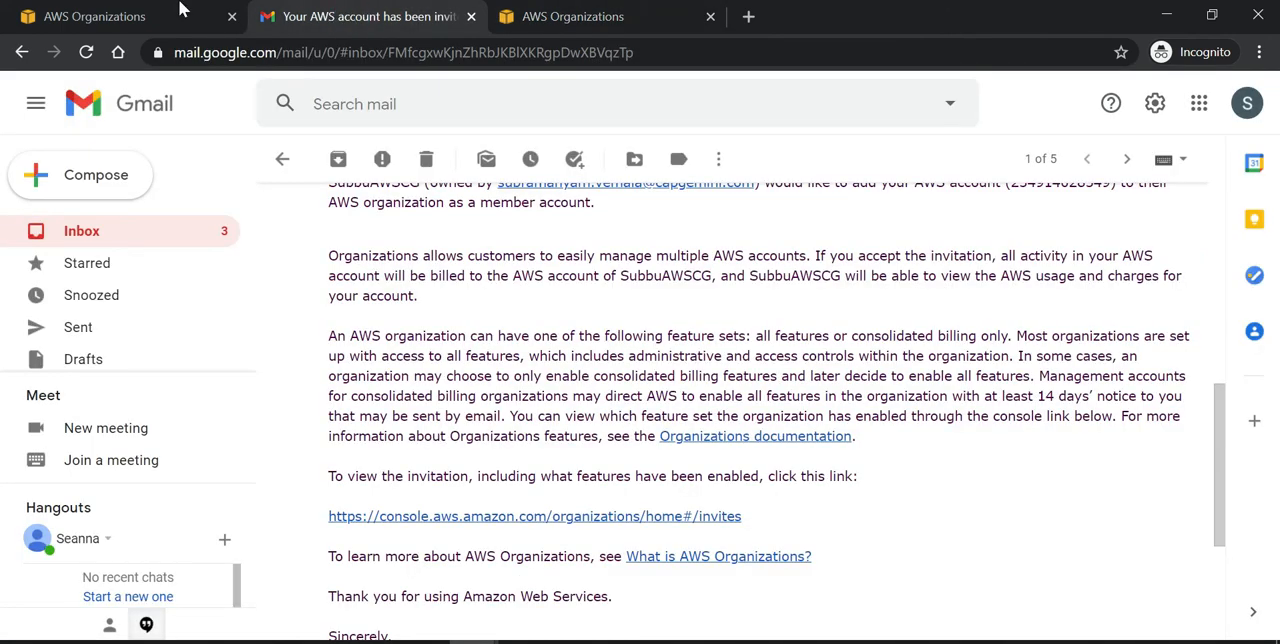
click(130, 15)
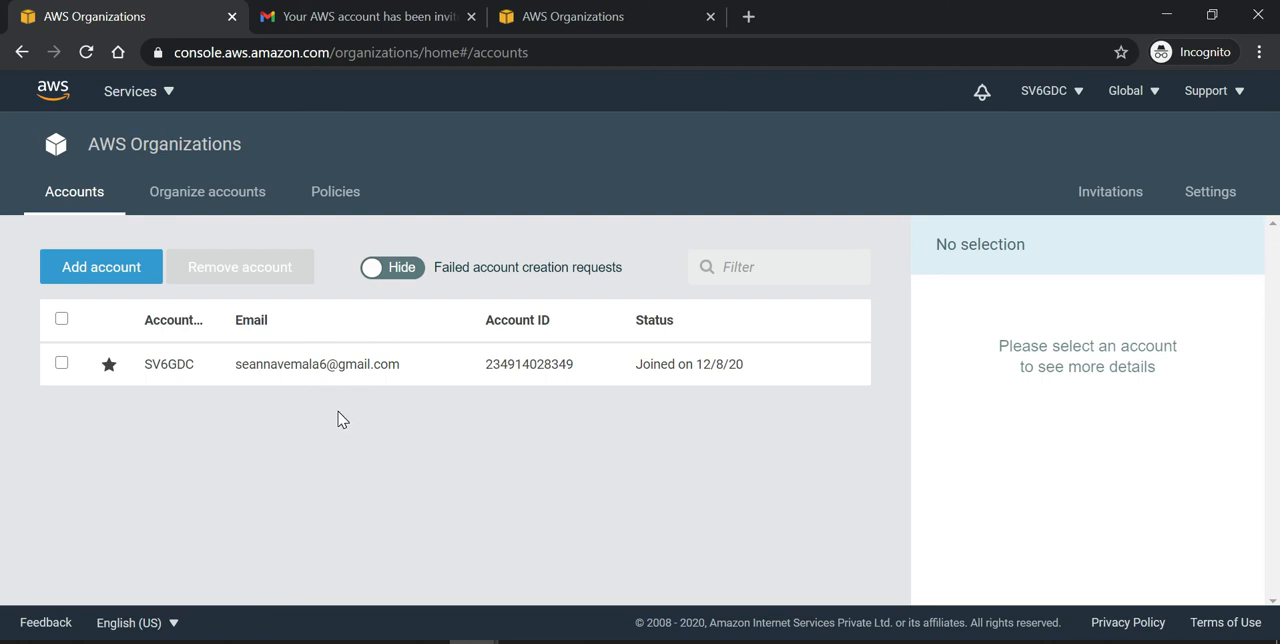
click(183, 150)
click(1076, 96)
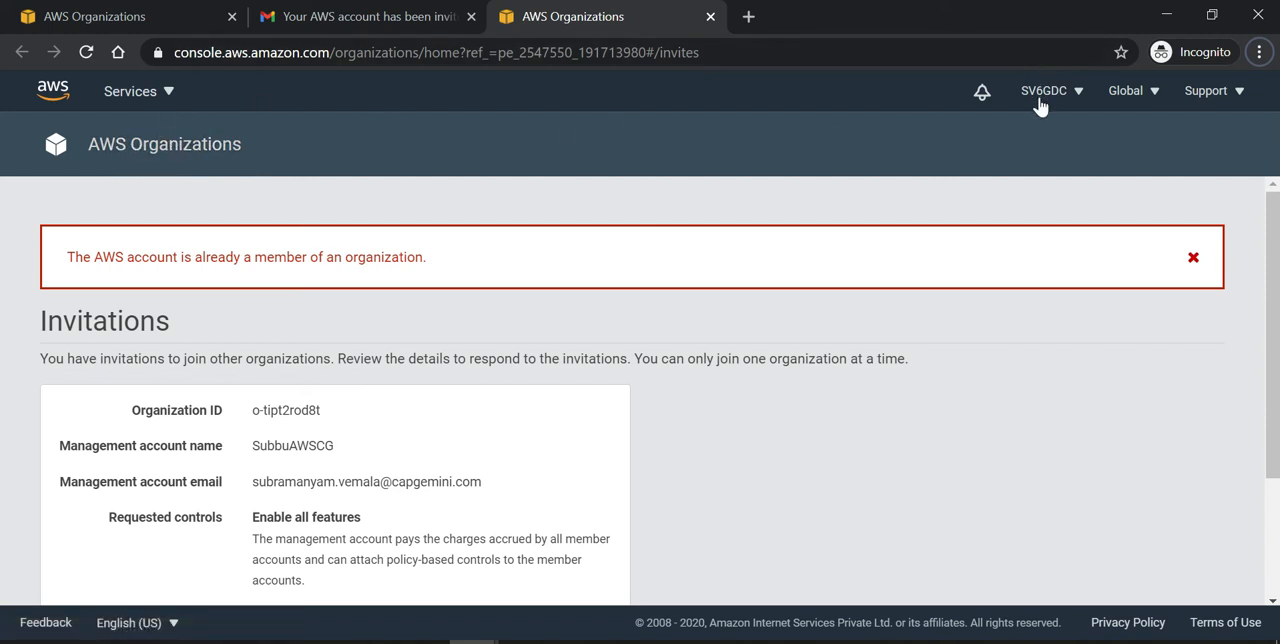
Step: Delete the invited account's own organization from its organization settings and confirm the deletion
click(163, 155)
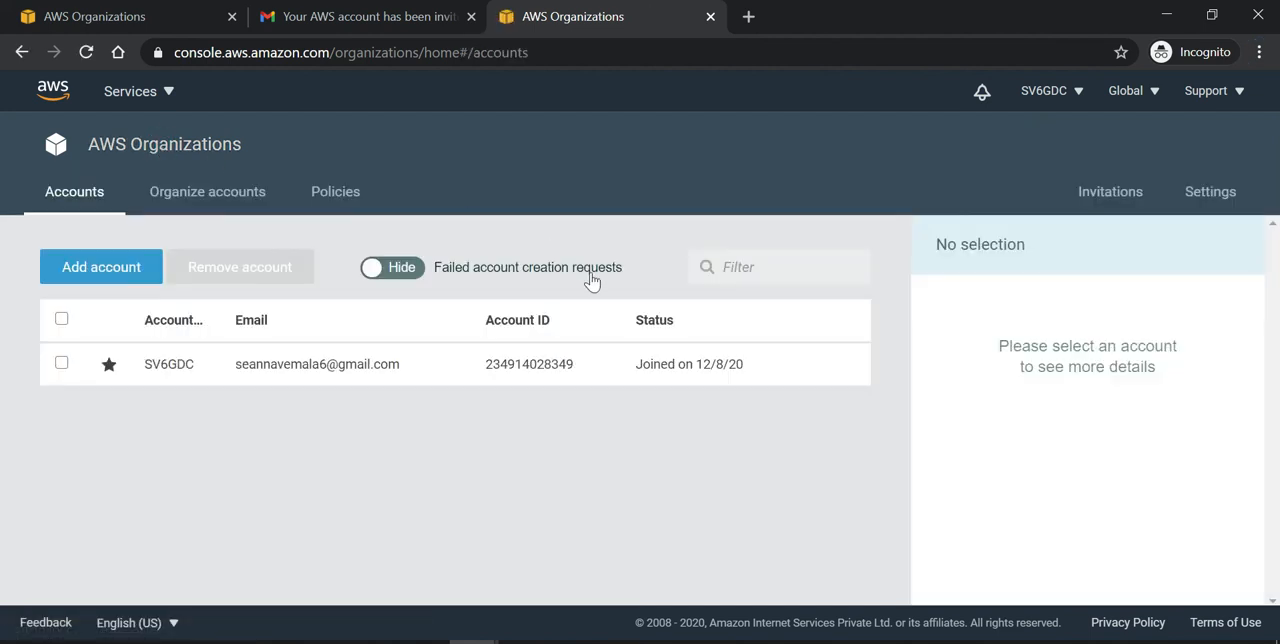
click(1212, 197)
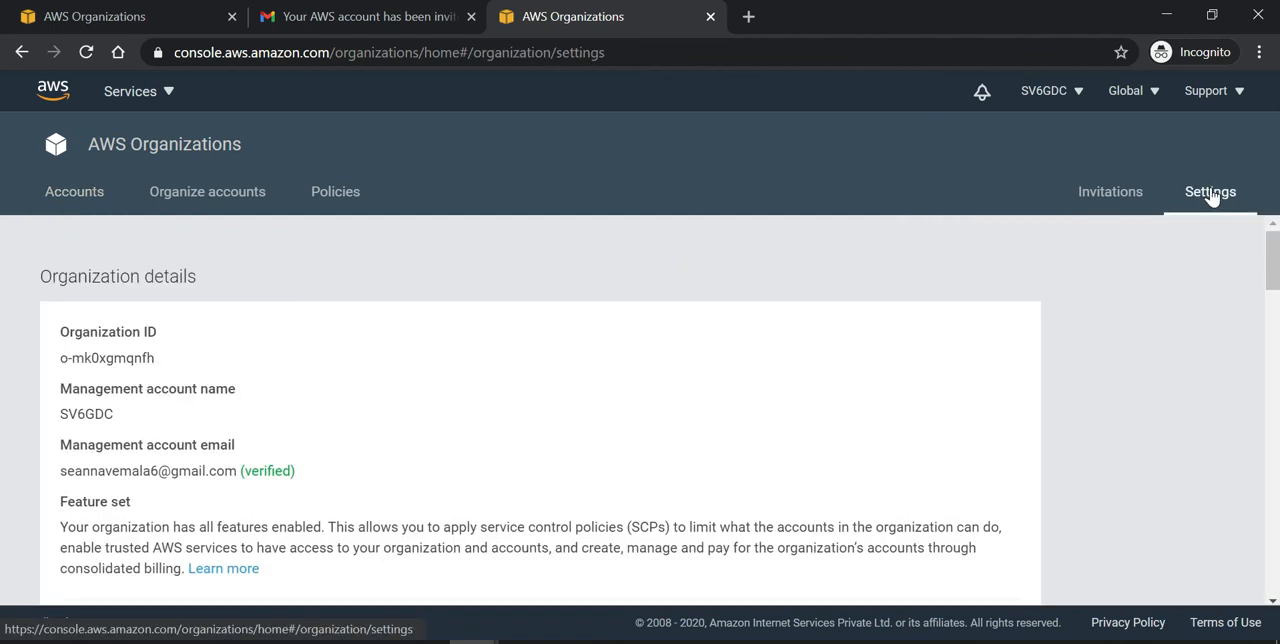
scroll(866, 437, down, 1)
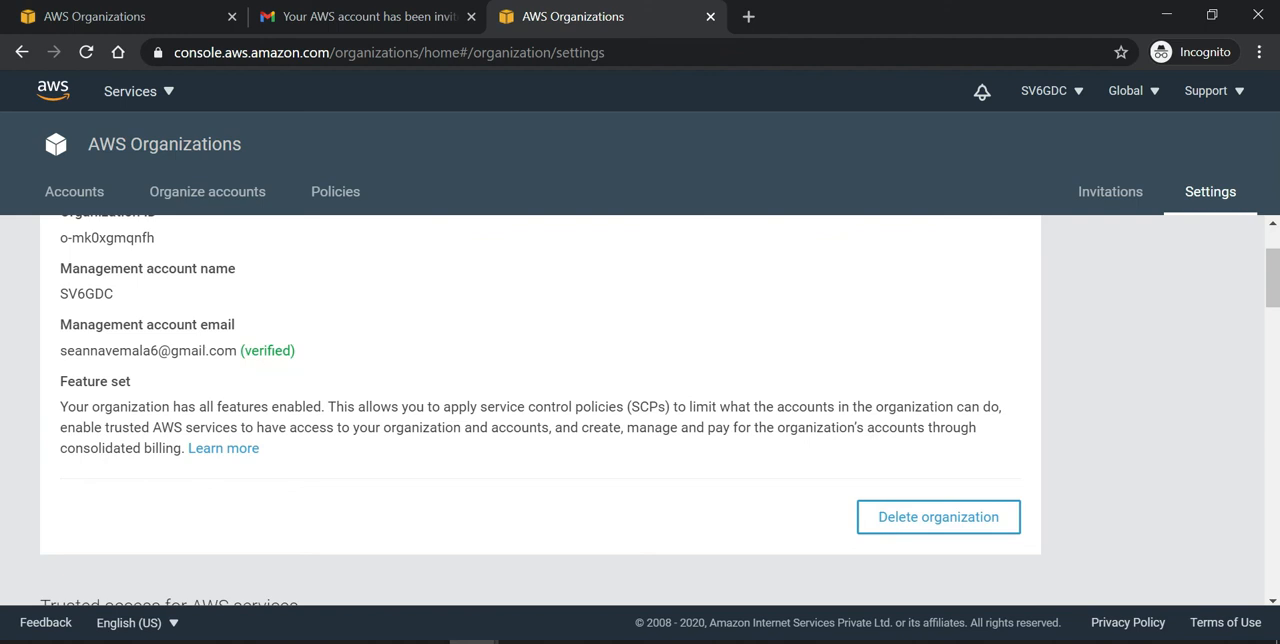
click(912, 520)
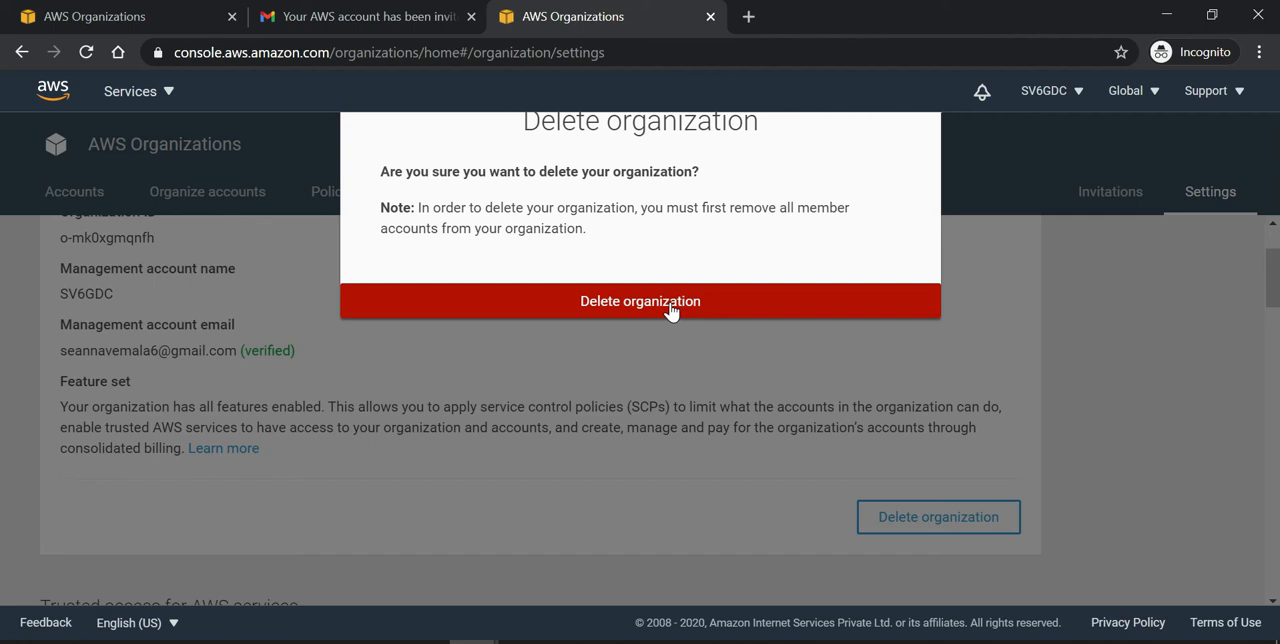
click(670, 310)
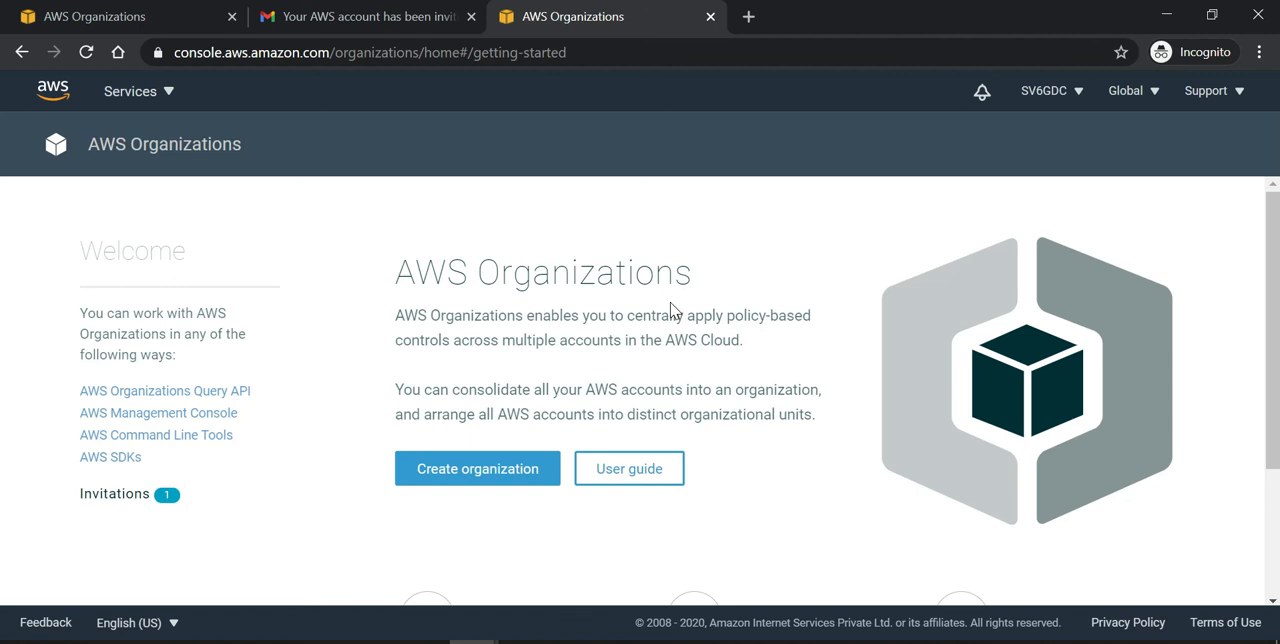
Step: Return to the Gmail invitation message and reopen its link for viewing the invitation in the AWS console
click(373, 18)
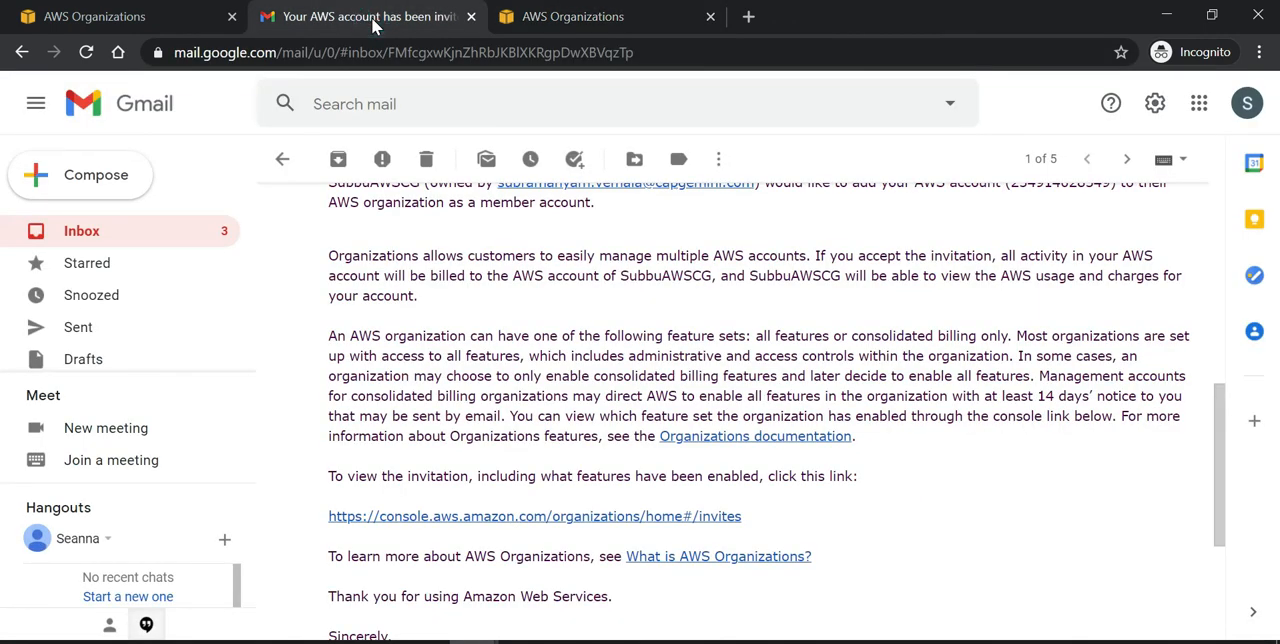
scroll(596, 390, up, 1)
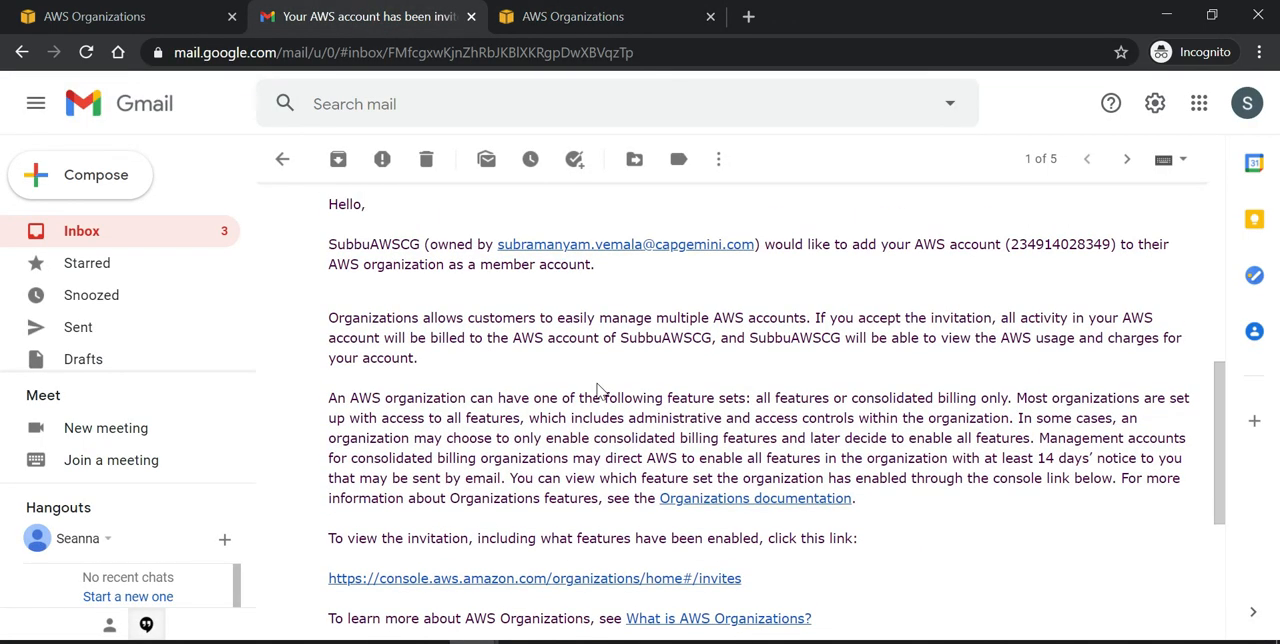
scroll(596, 390, up, 2)
scroll(596, 390, down, 3)
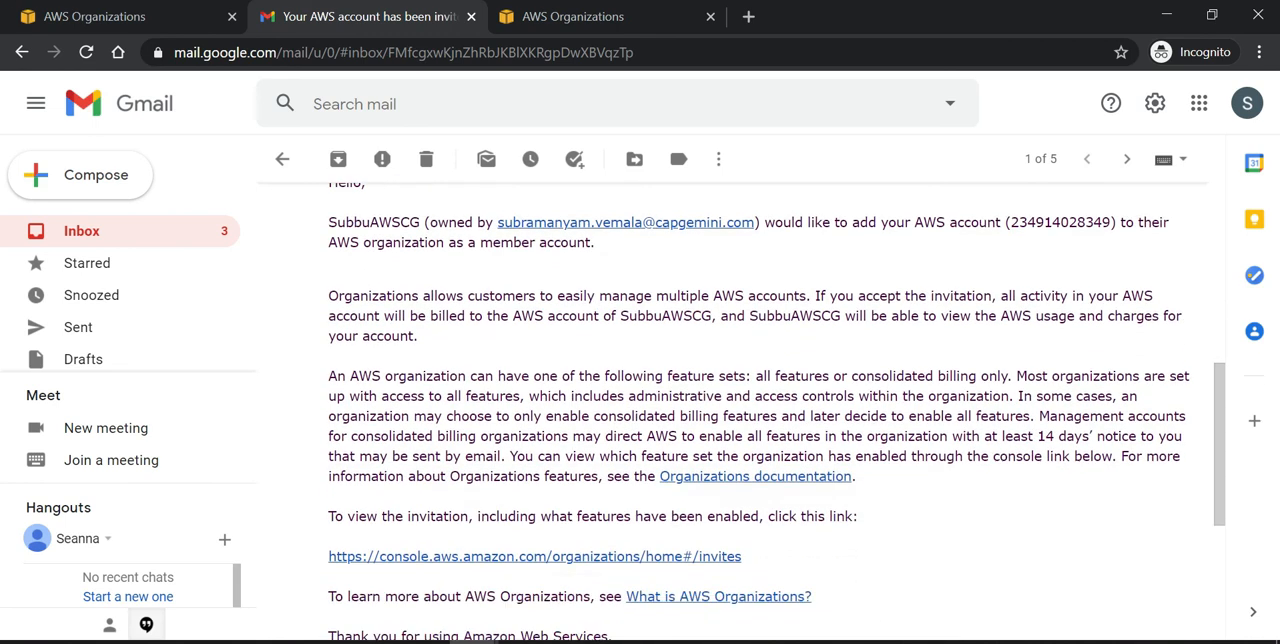
scroll(640, 400, down, 1)
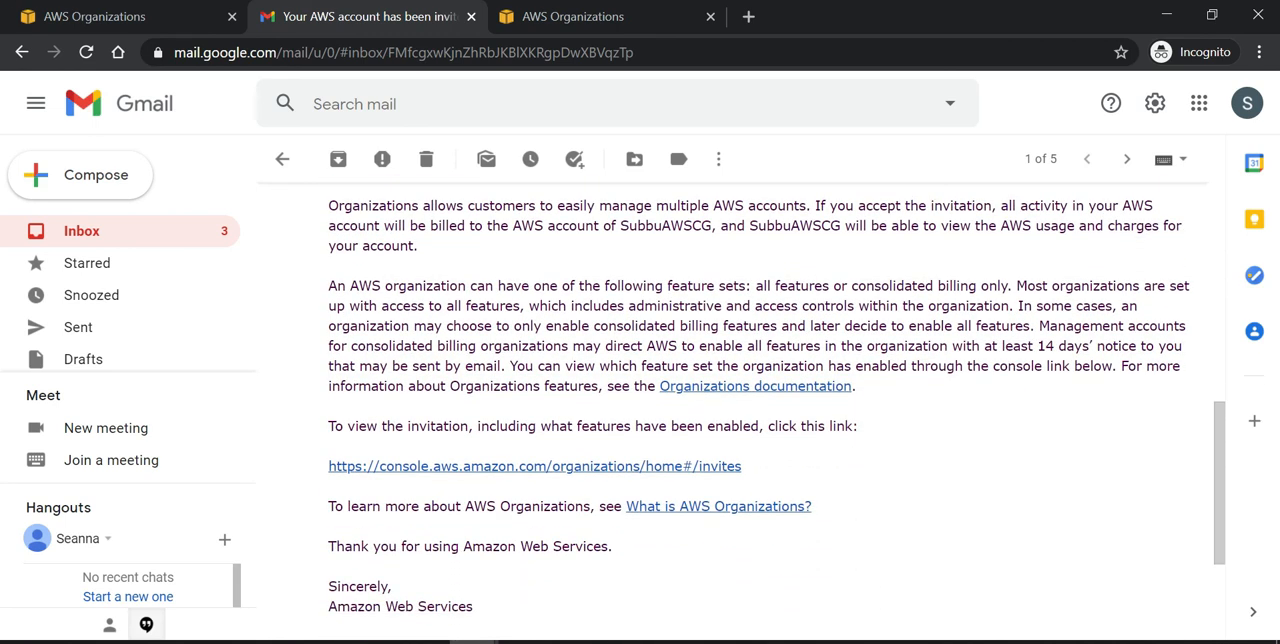
scroll(640, 400, down, 1)
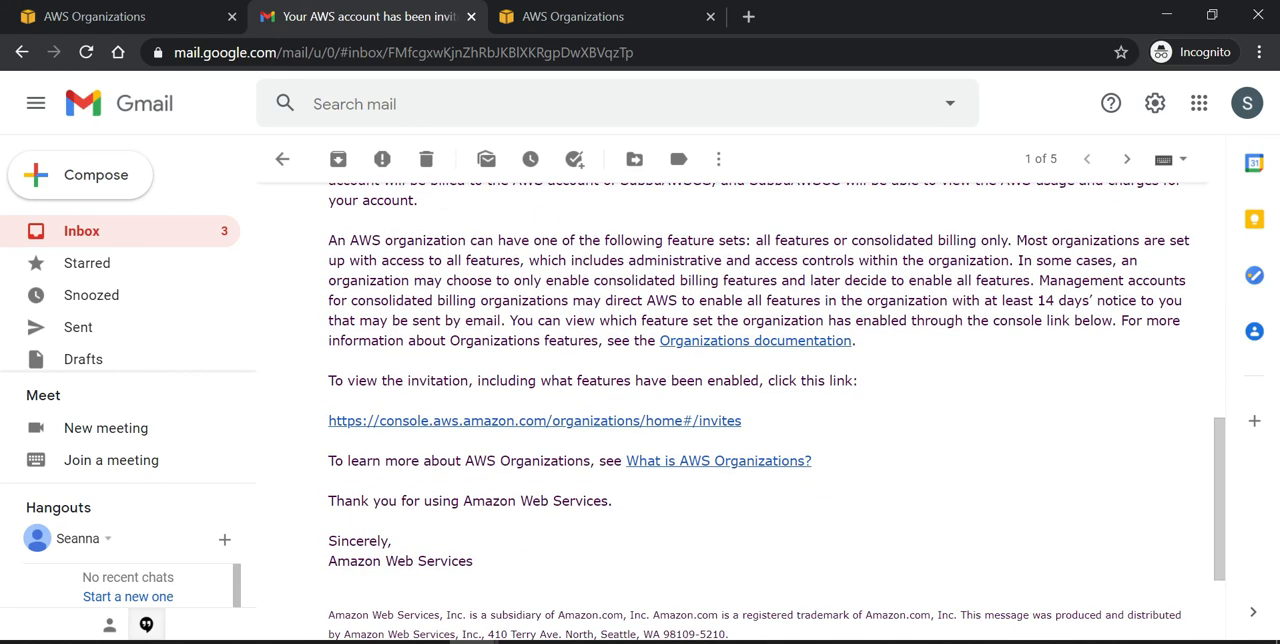
click(584, 421)
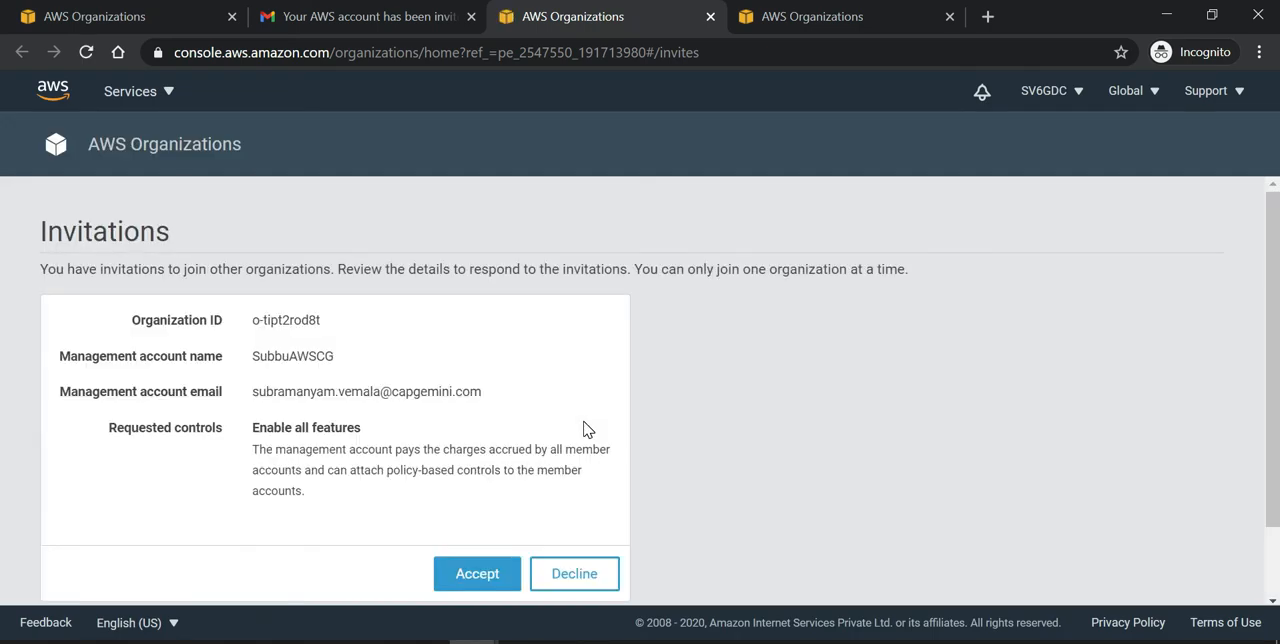
Step: Accept the organization invitation, confirm joining, and look over the account's organization membership details
scroll(587, 429, down, 2)
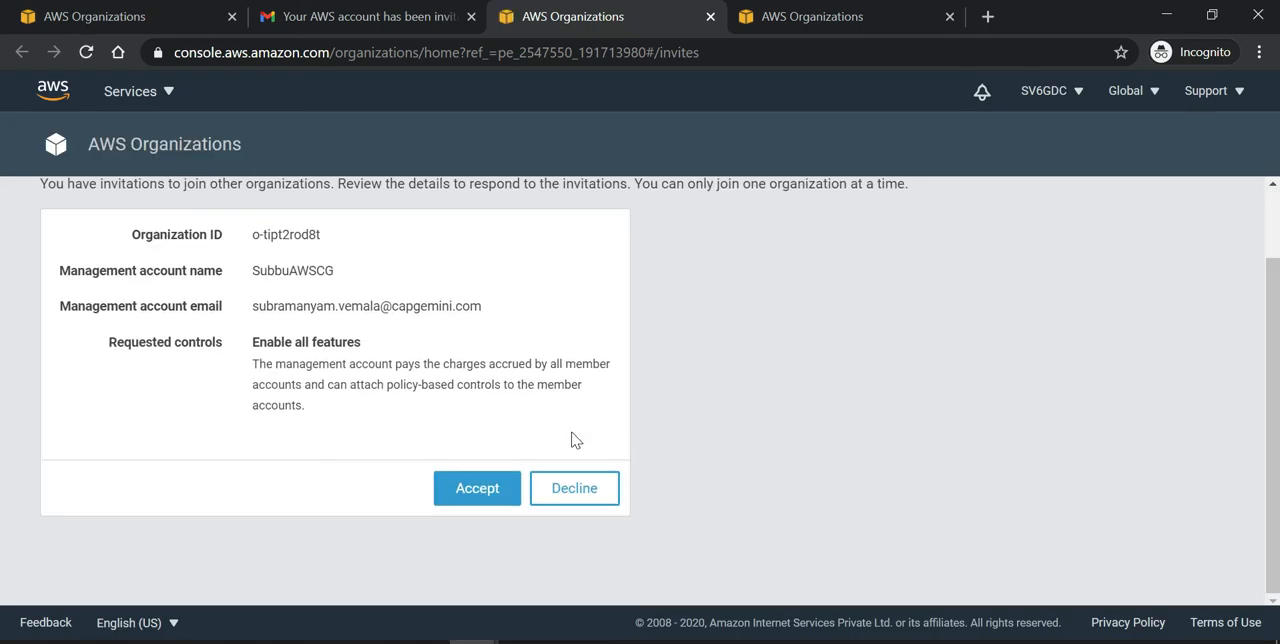
click(480, 492)
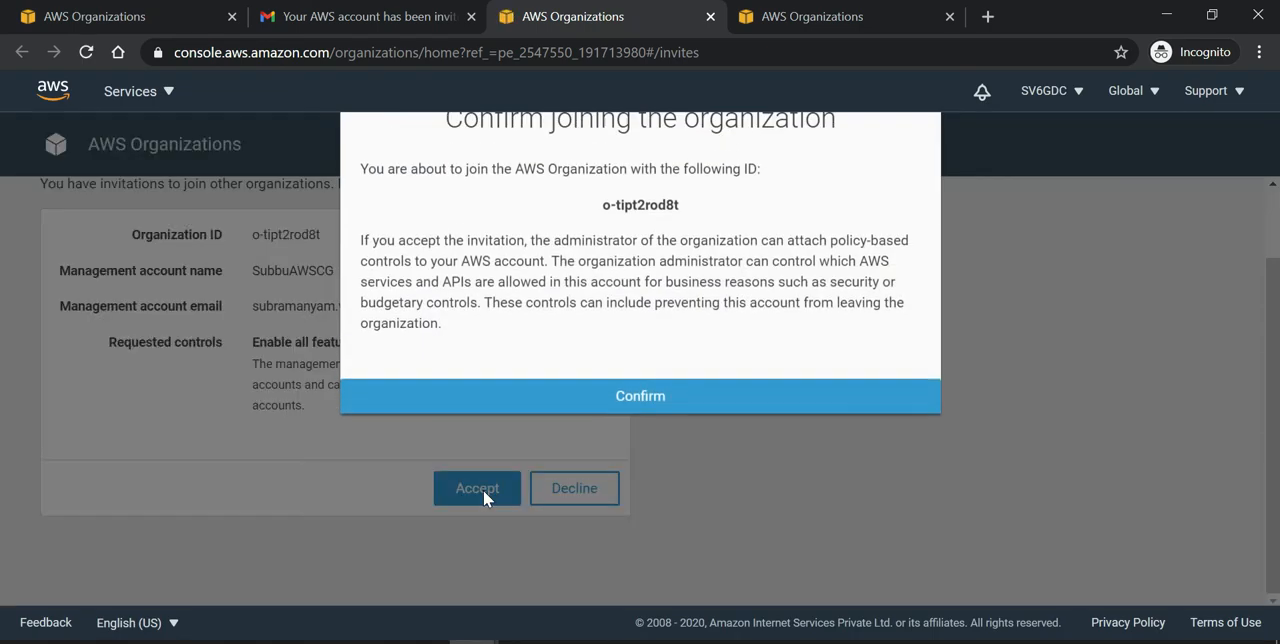
click(640, 404)
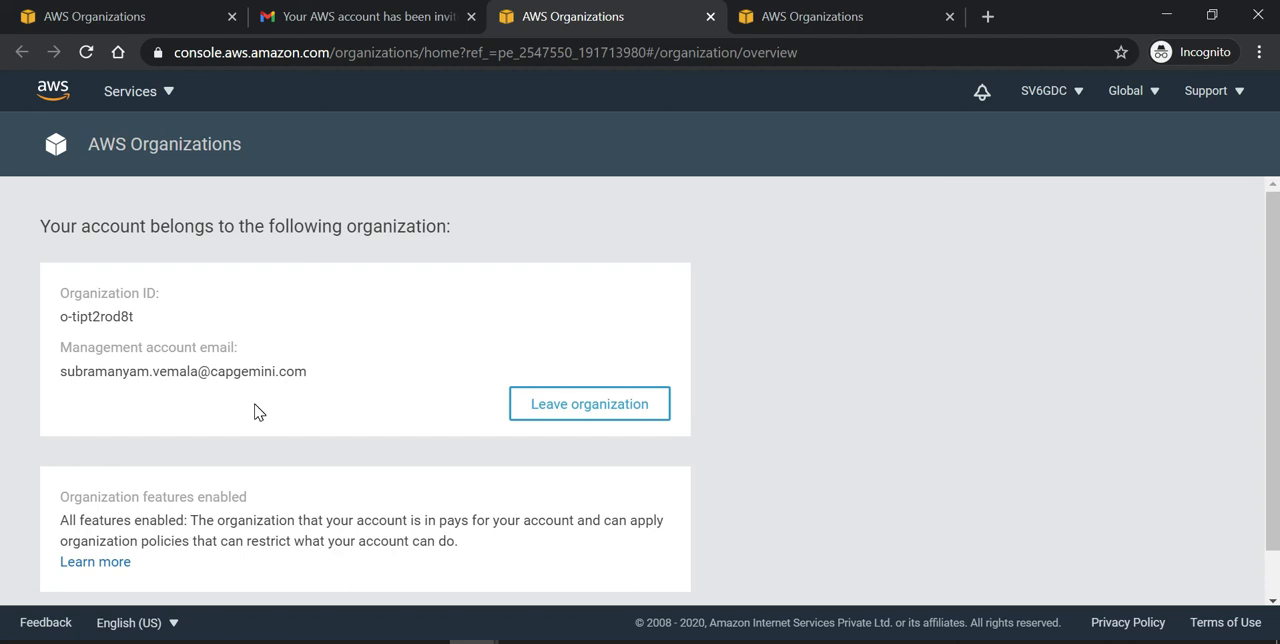
scroll(257, 410, down, 1)
scroll(257, 410, up, 1)
scroll(603, 477, down, 1)
scroll(603, 477, up, 1)
Step: Switch to the management account's AWS Organizations window and open its accounts list
click(1168, 18)
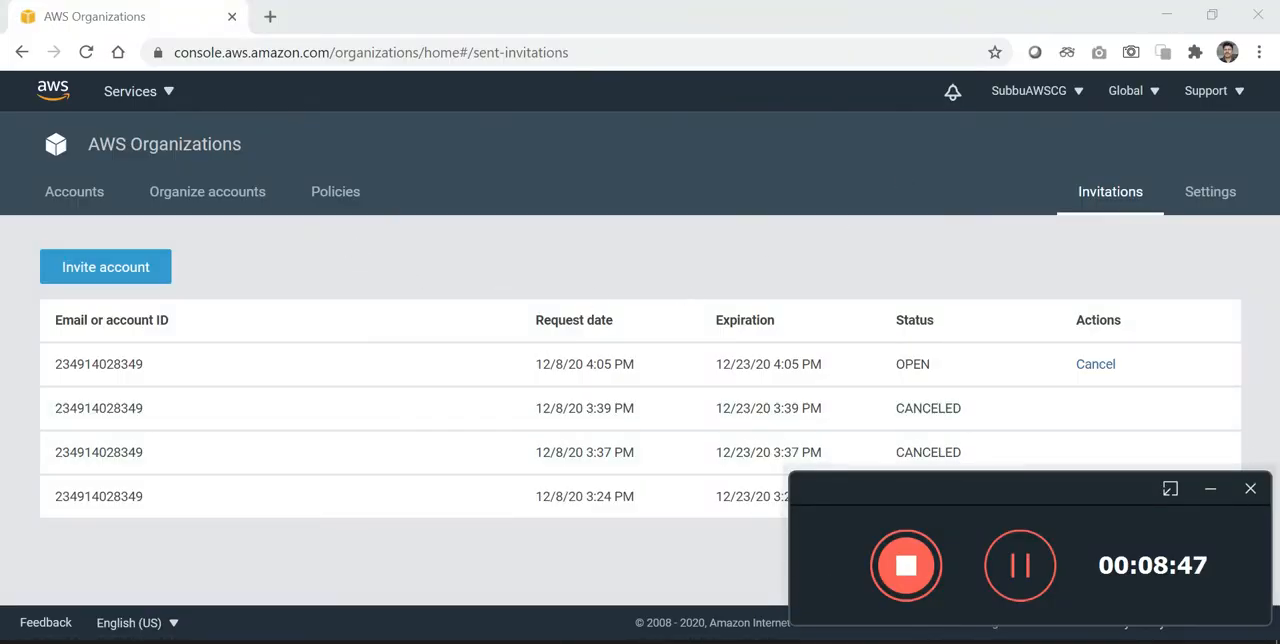
click(297, 276)
click(85, 193)
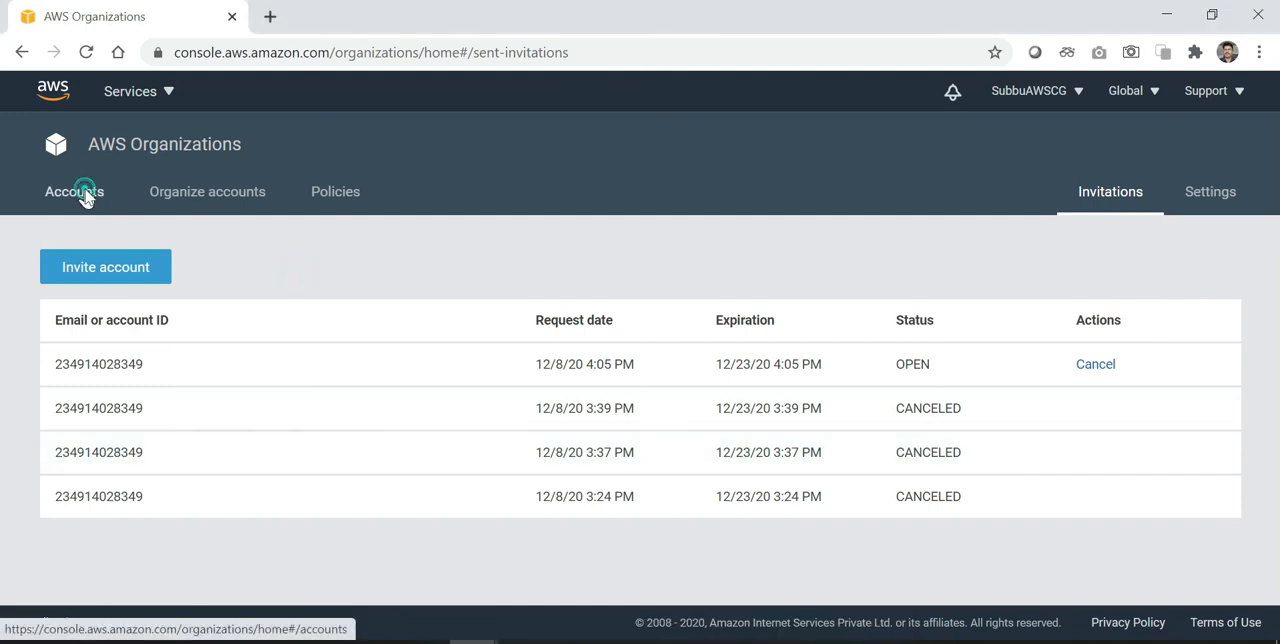